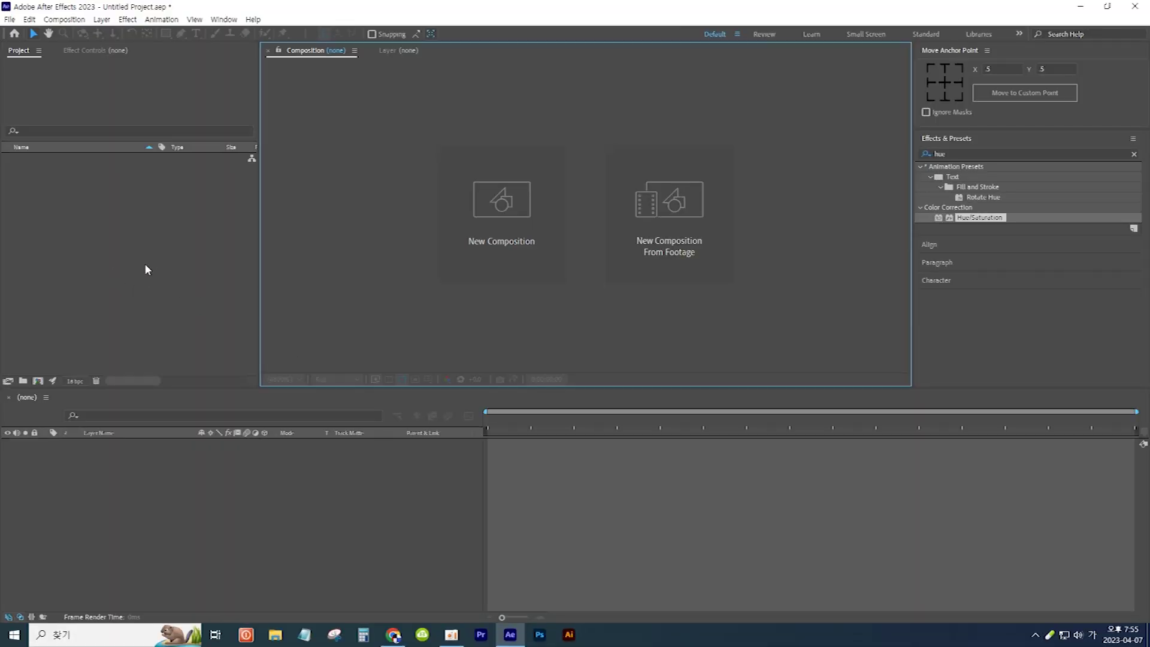
Step: Import the pexels diamond MP4 and create a new composition from it
{"action": "double_click", "coordinate": [145, 264]}
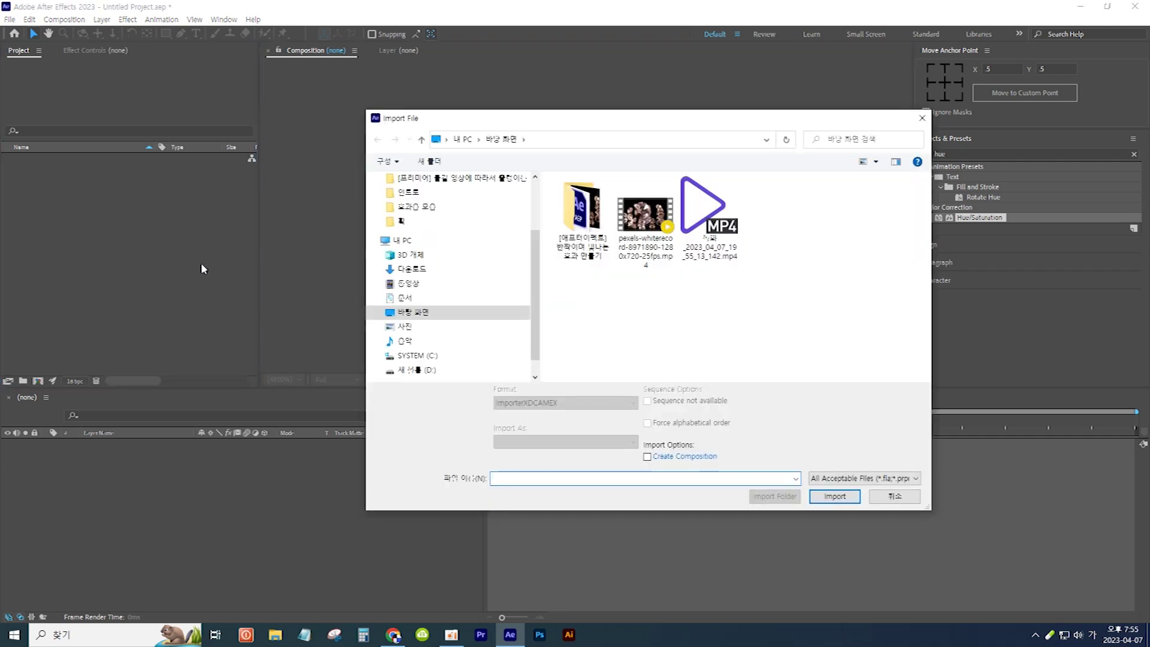
{"action": "left_click", "coordinate": [645, 219]}
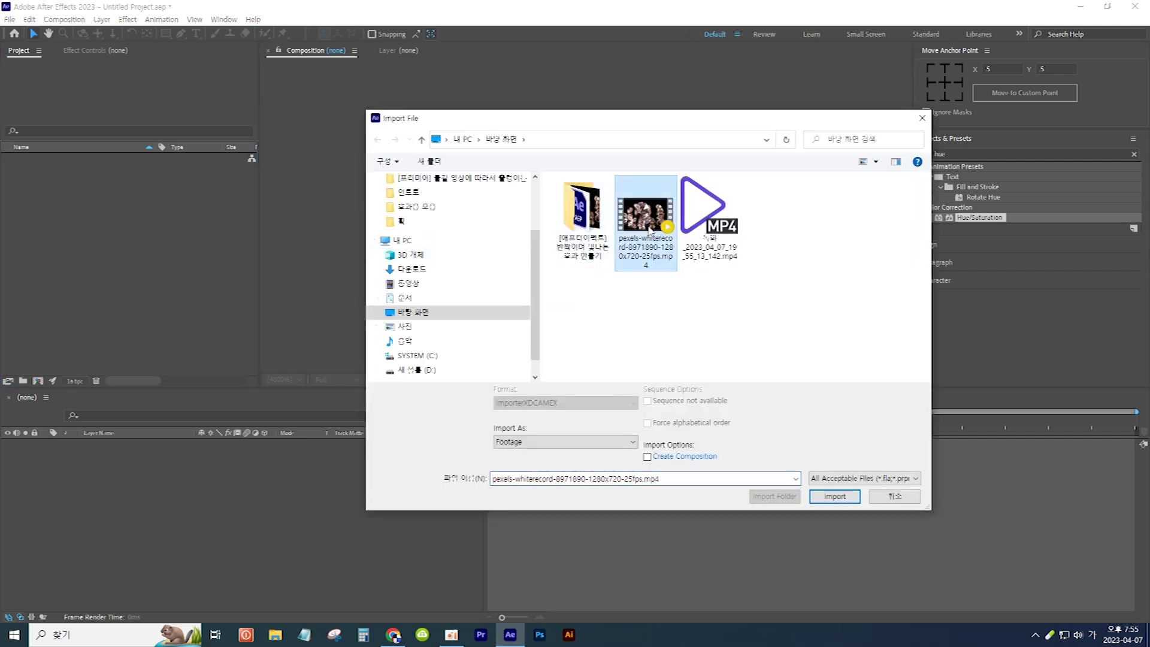
{"action": "left_click", "coordinate": [832, 497]}
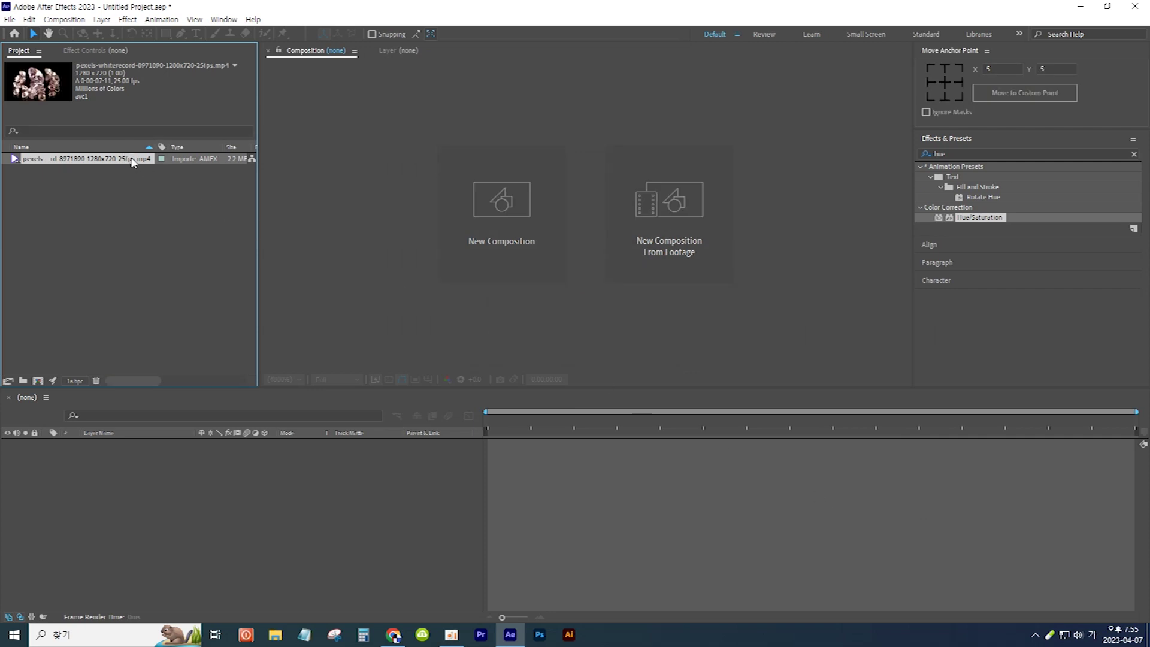
{"action": "left_click_drag", "start_coordinate": [132, 160], "coordinate": [227, 463]}
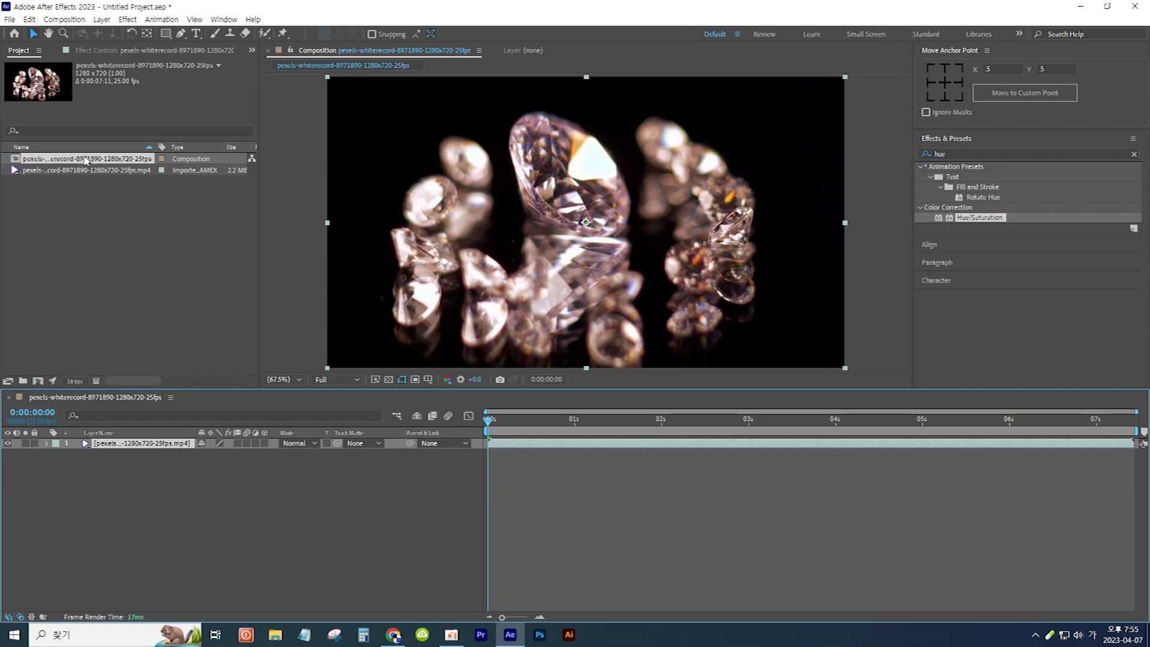
Step: Rename the composition to 메인 and duplicate the diamond clip layer
{"action": "left_click", "coordinate": [103, 161]}
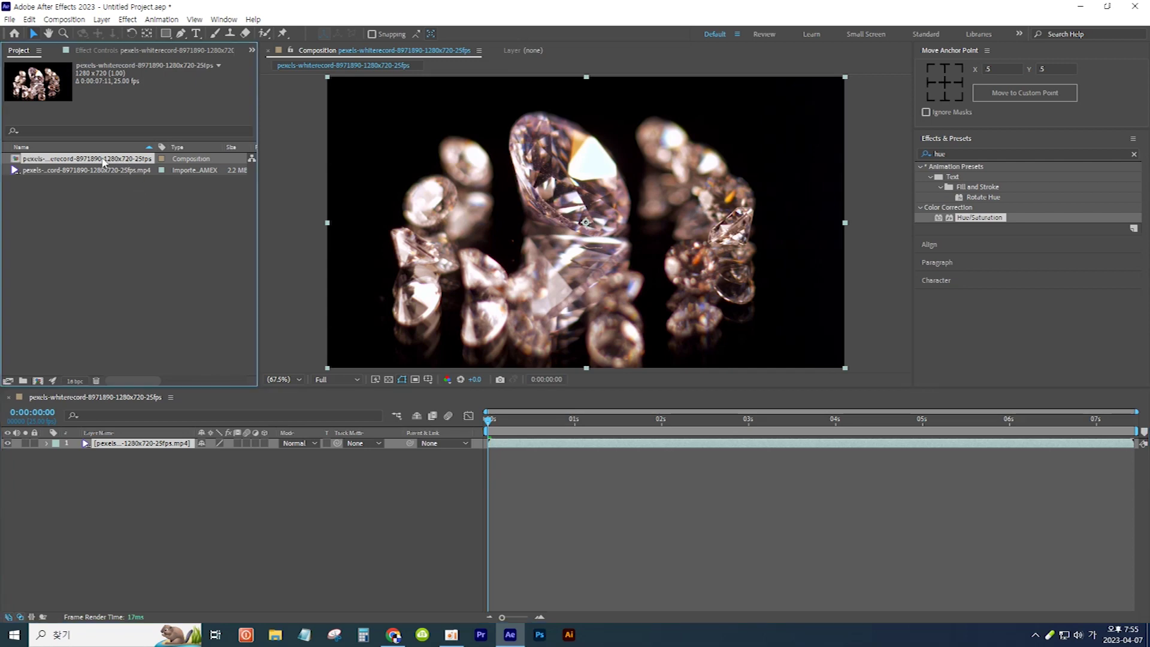
{"action": "key", "text": "Return"}
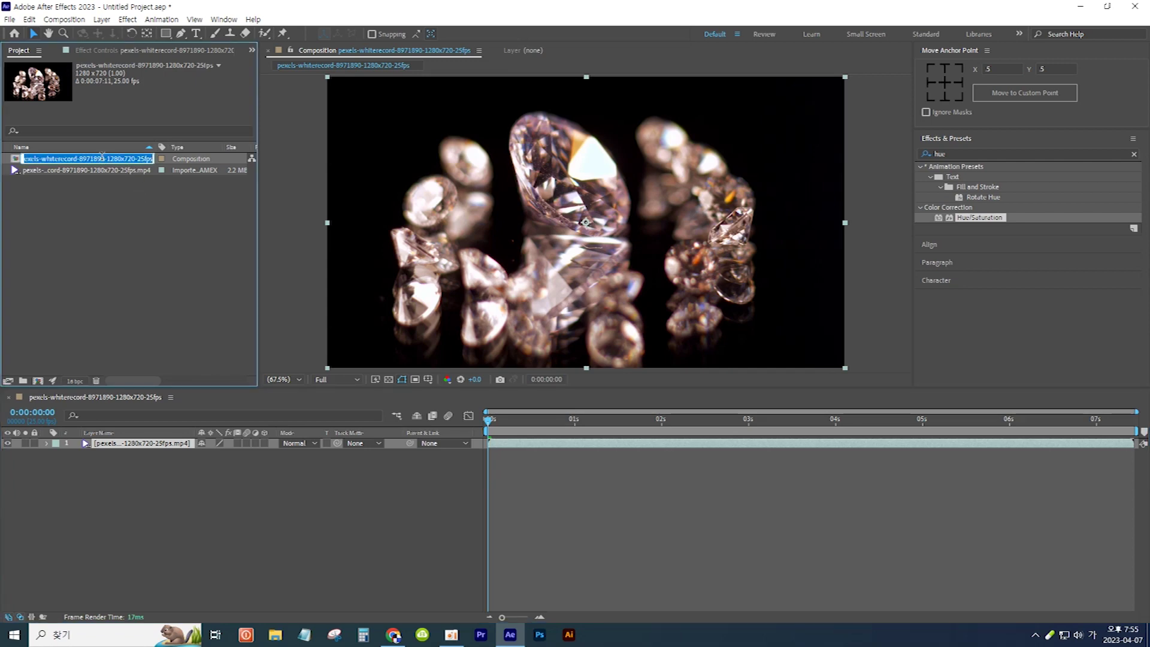
{"action": "type", "text": "메인"}
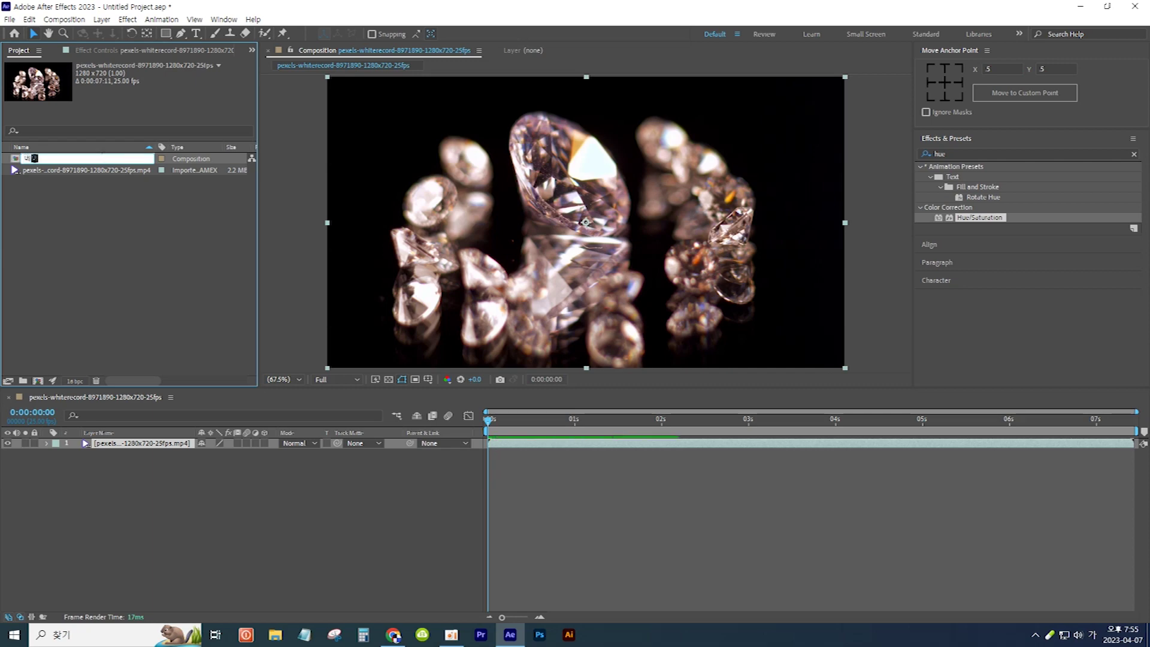
{"action": "key", "text": "Return"}
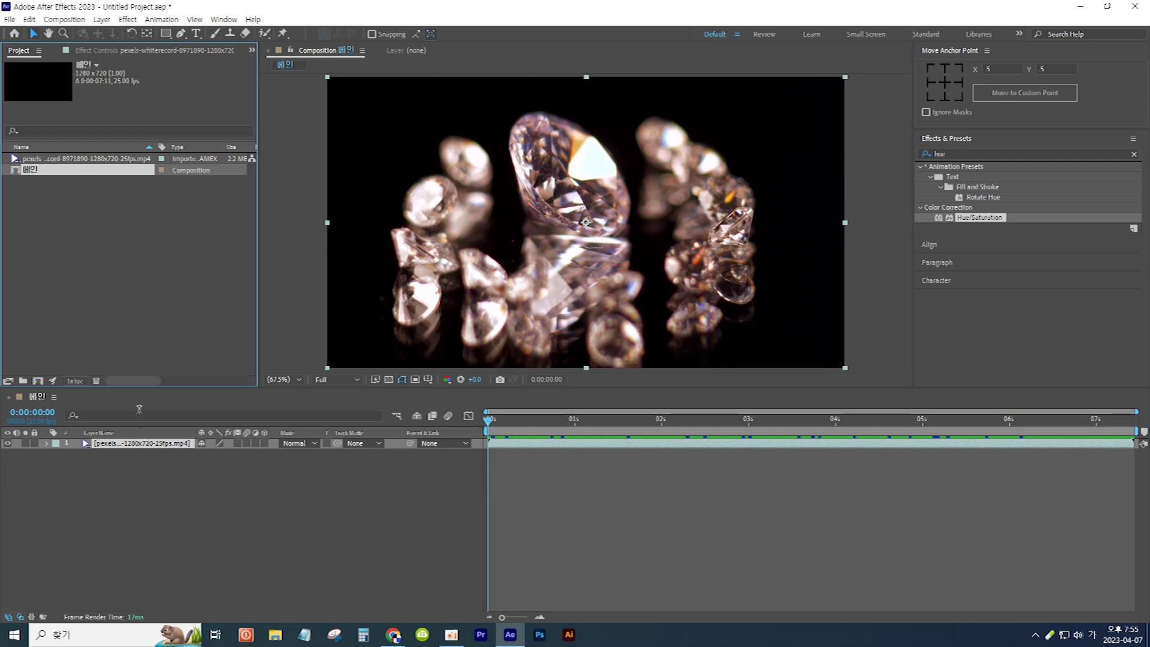
{"action": "left_click", "coordinate": [144, 449]}
{"action": "key", "text": "ctrl+d"}
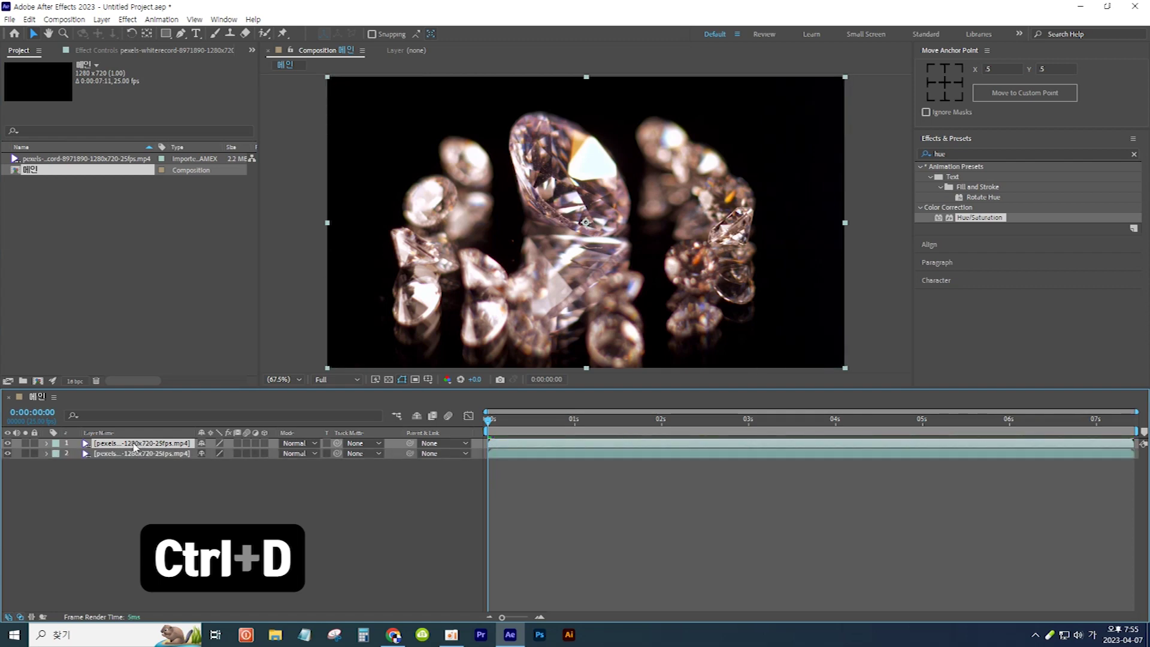
Step: Pre-compose the top diamond layer into a composition named 효과 and open it
{"action": "right_click", "coordinate": [134, 447]}
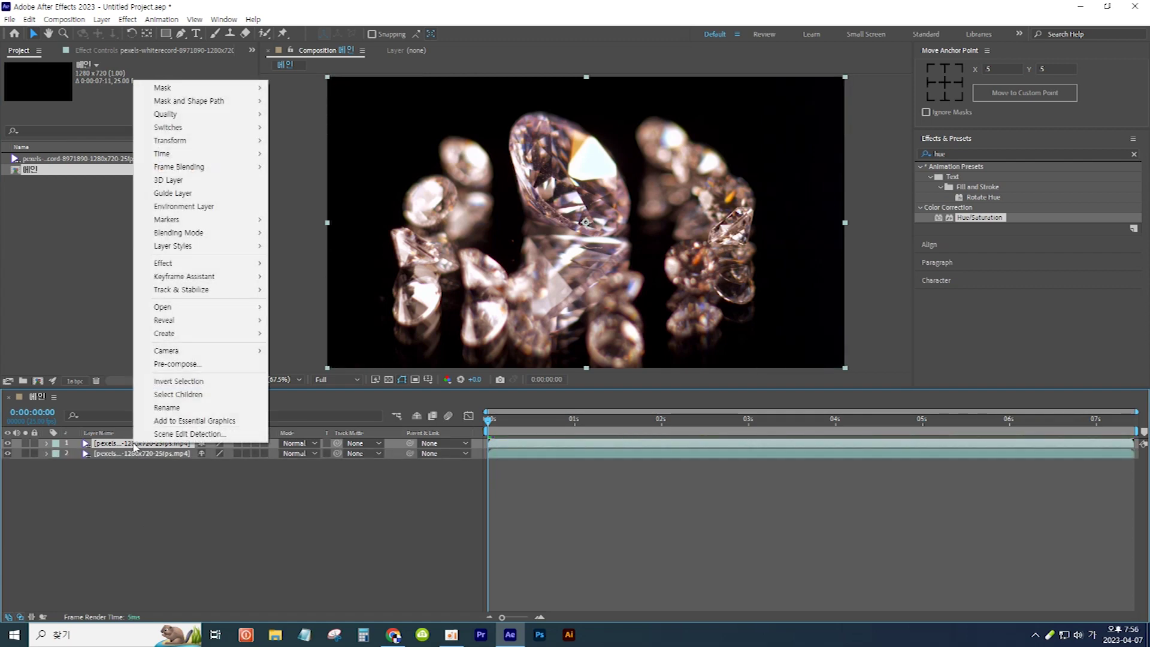
{"action": "left_click", "coordinate": [223, 367]}
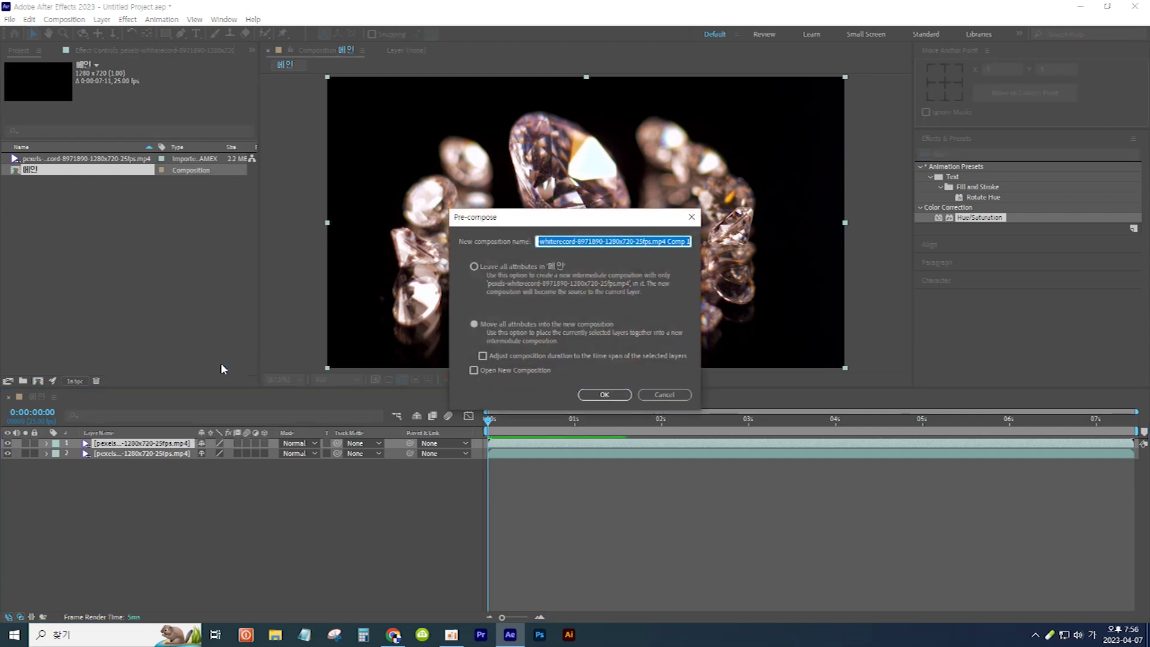
{"action": "type", "text": "효과"}
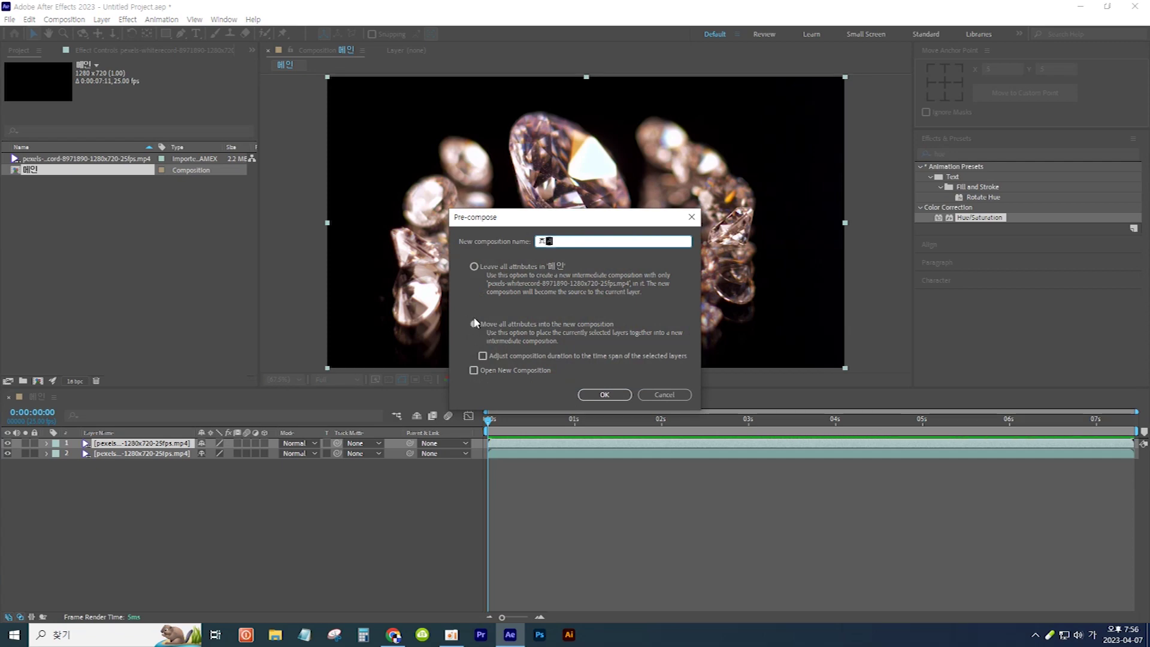
{"action": "left_click", "coordinate": [602, 397]}
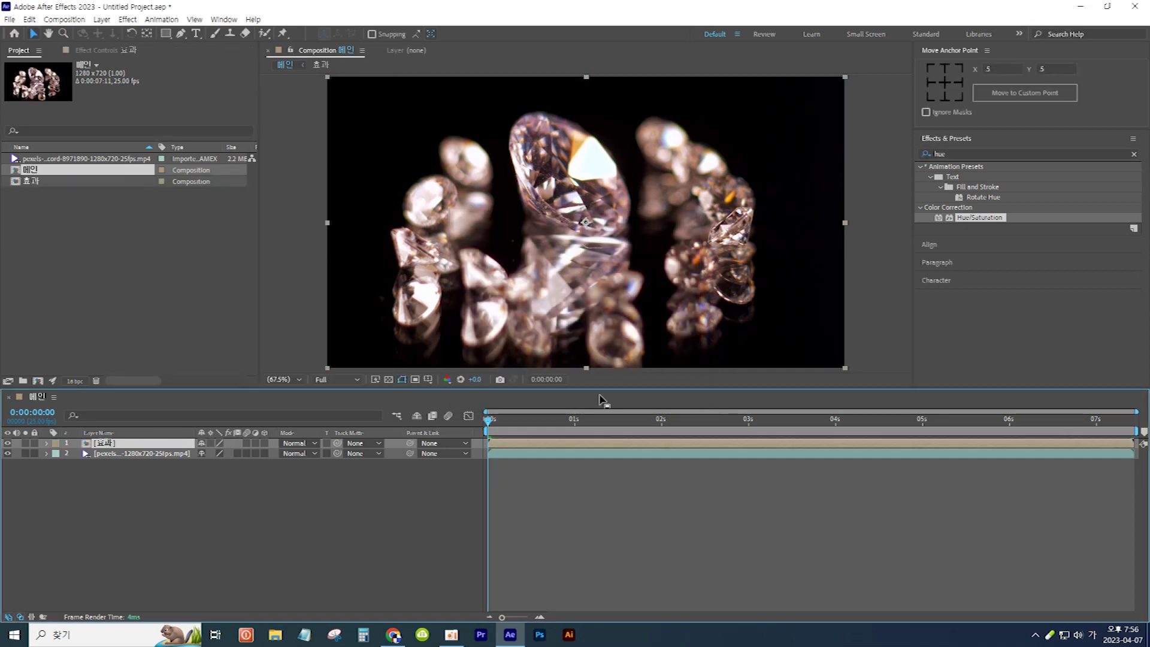
{"action": "double_click", "coordinate": [151, 444]}
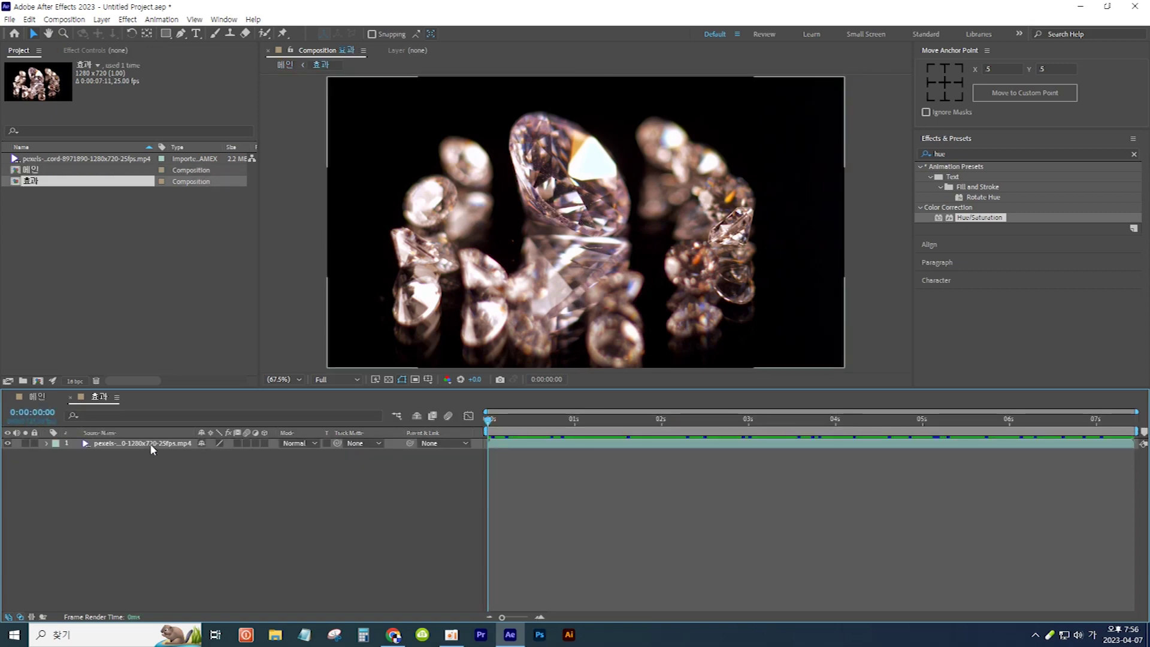
Step: Apply Levels to the clip with Input Black 28270.4 and Gamma 0.88
{"action": "left_click", "coordinate": [931, 155]}
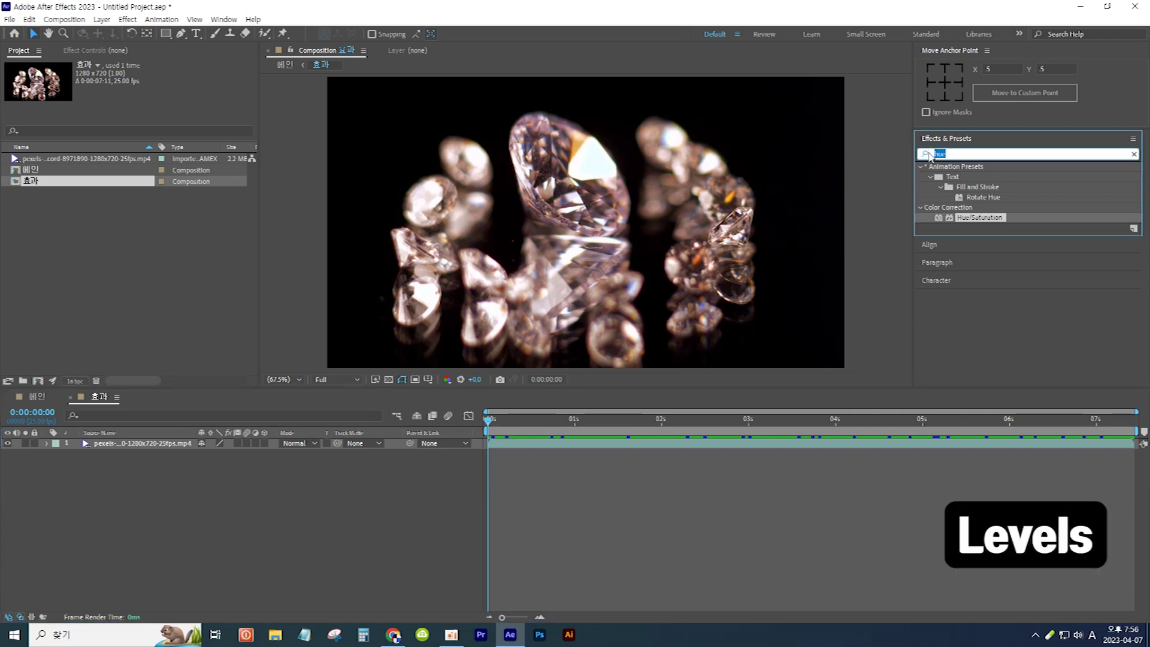
{"action": "type", "text": "level"}
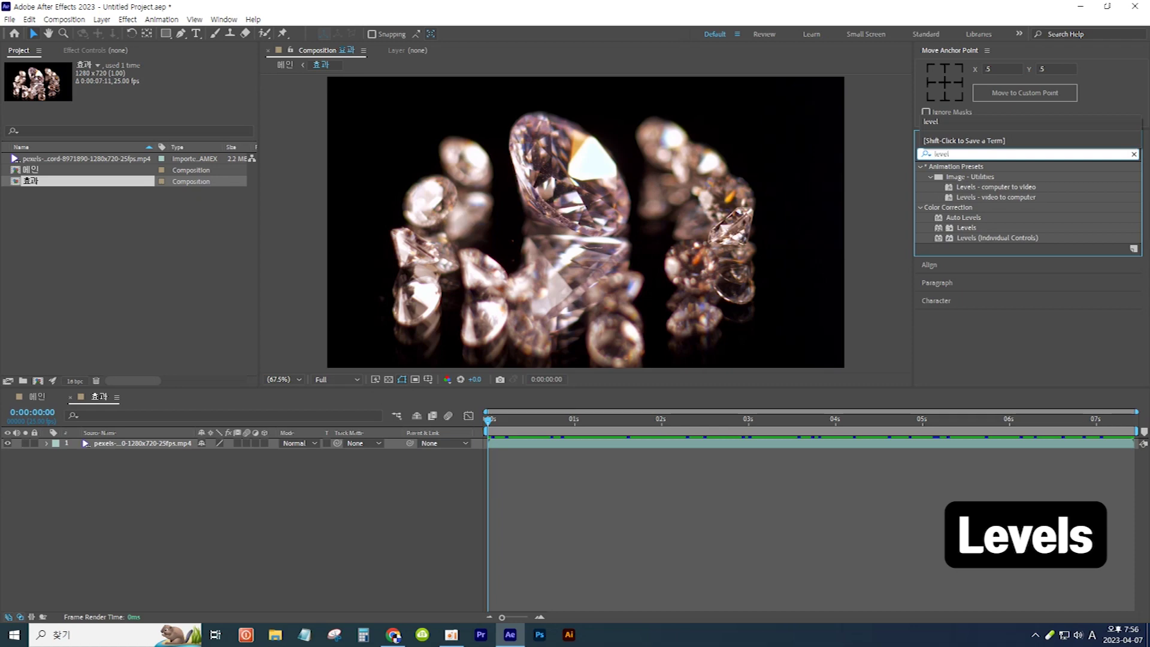
{"action": "left_click_drag", "start_coordinate": [975, 230], "coordinate": [184, 448]}
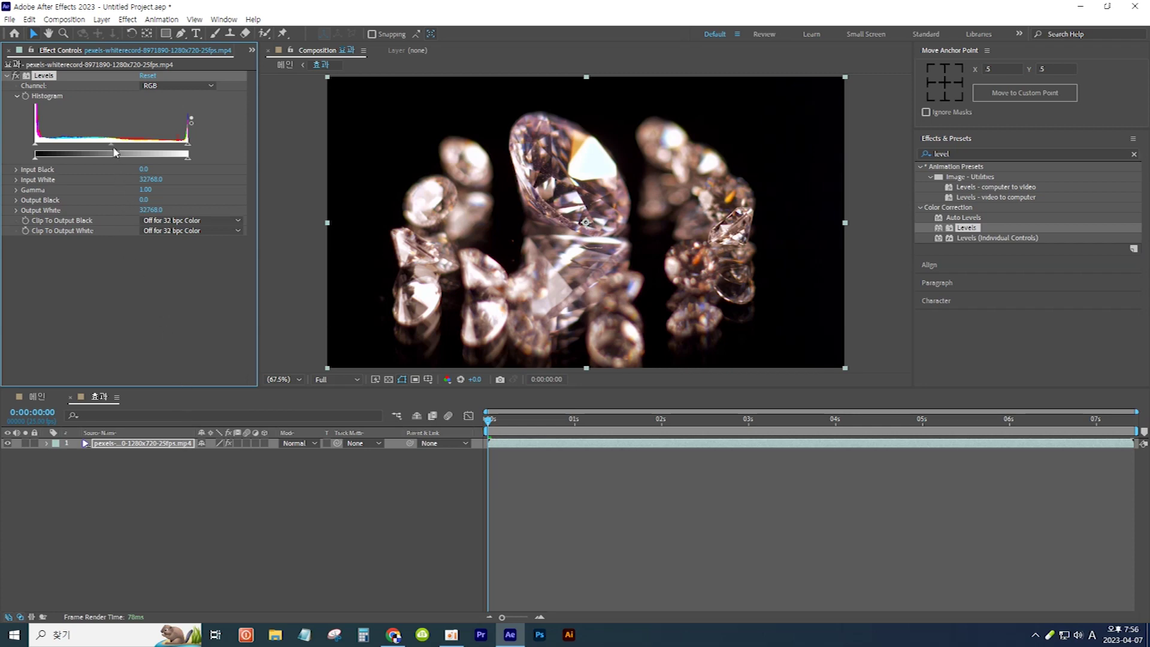
{"action": "left_click_drag", "start_coordinate": [111, 147], "coordinate": [179, 148]}
{"action": "left_click_drag", "start_coordinate": [36, 147], "coordinate": [167, 147]}
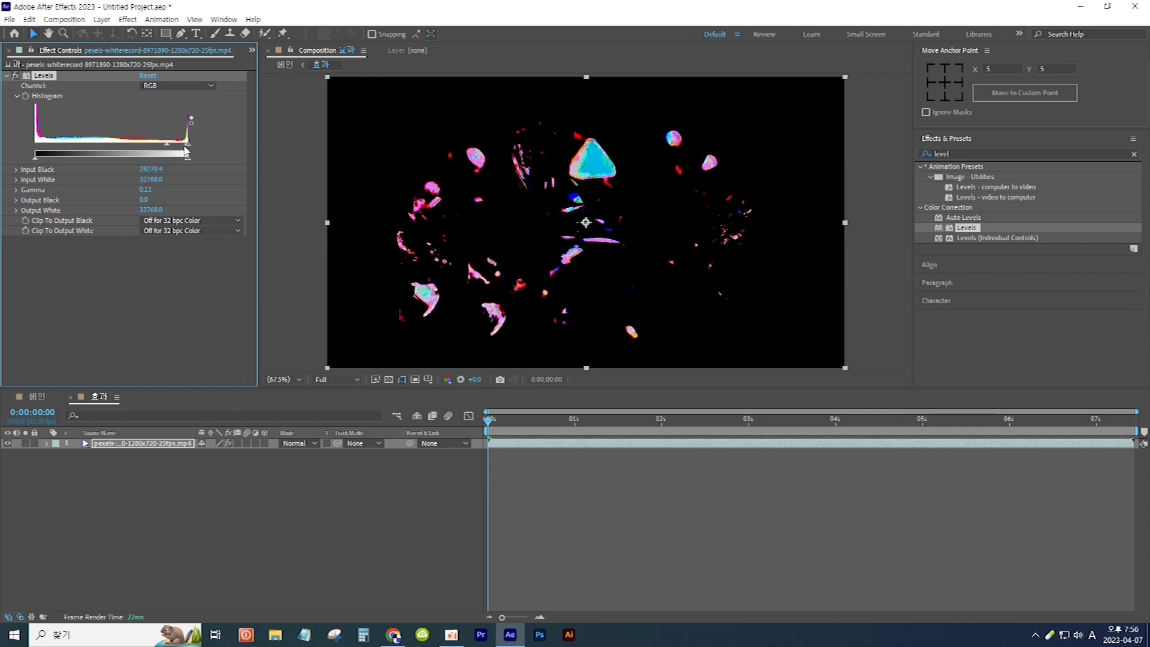
{"action": "left_click_drag", "start_coordinate": [186, 150], "coordinate": [180, 150]}
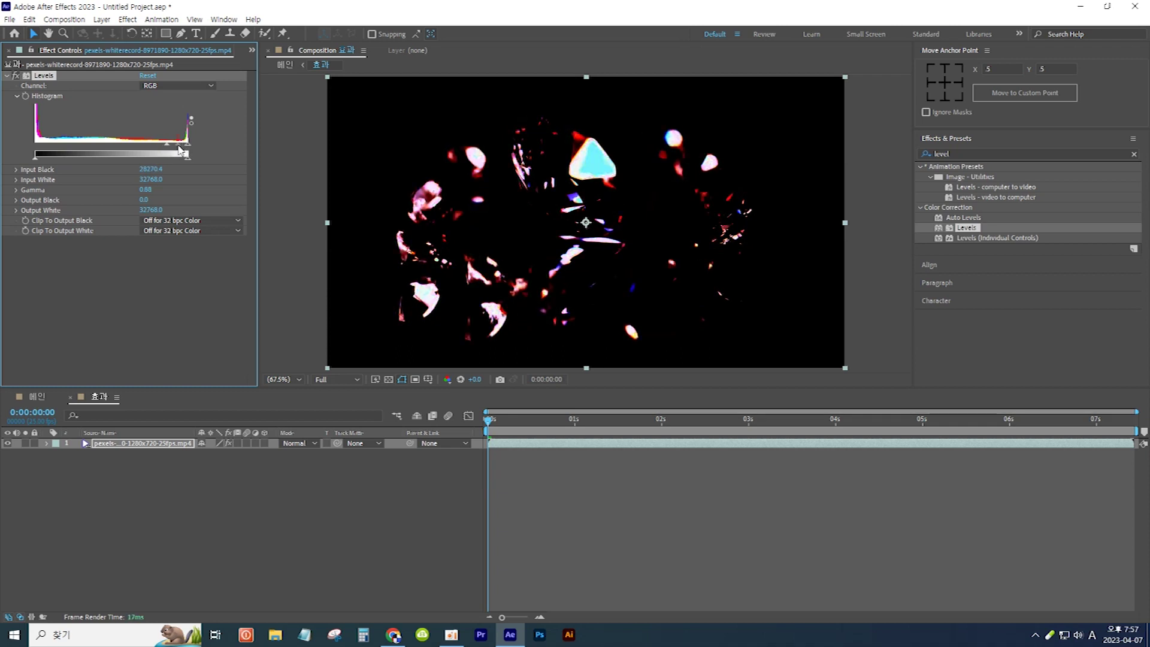
{"action": "double_click", "coordinate": [967, 153]}
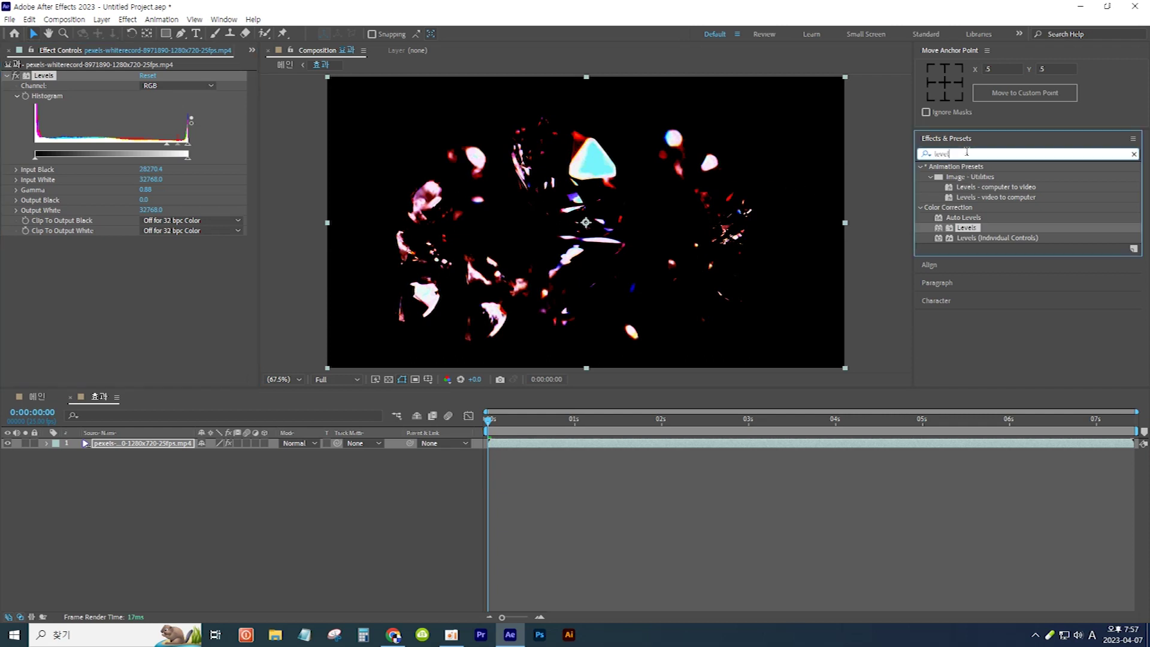
{"action": "type", "text": "hue"}
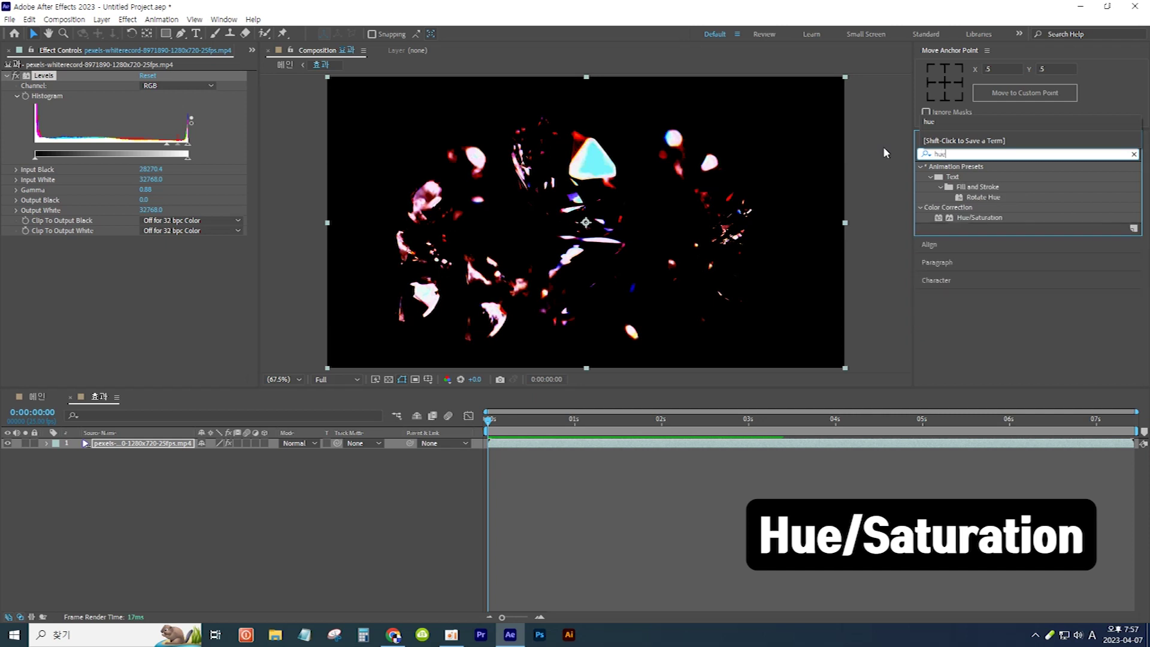
Step: Add Hue/Saturation with Master Saturation -100, then return to the 메인 composition
{"action": "mouse_move", "coordinate": [981, 222]}
{"action": "left_mouse_down"}
{"action": "mouse_move", "coordinate": [153, 455]}
{"action": "mouse_move", "coordinate": [147, 447]}
{"action": "left_mouse_up"}
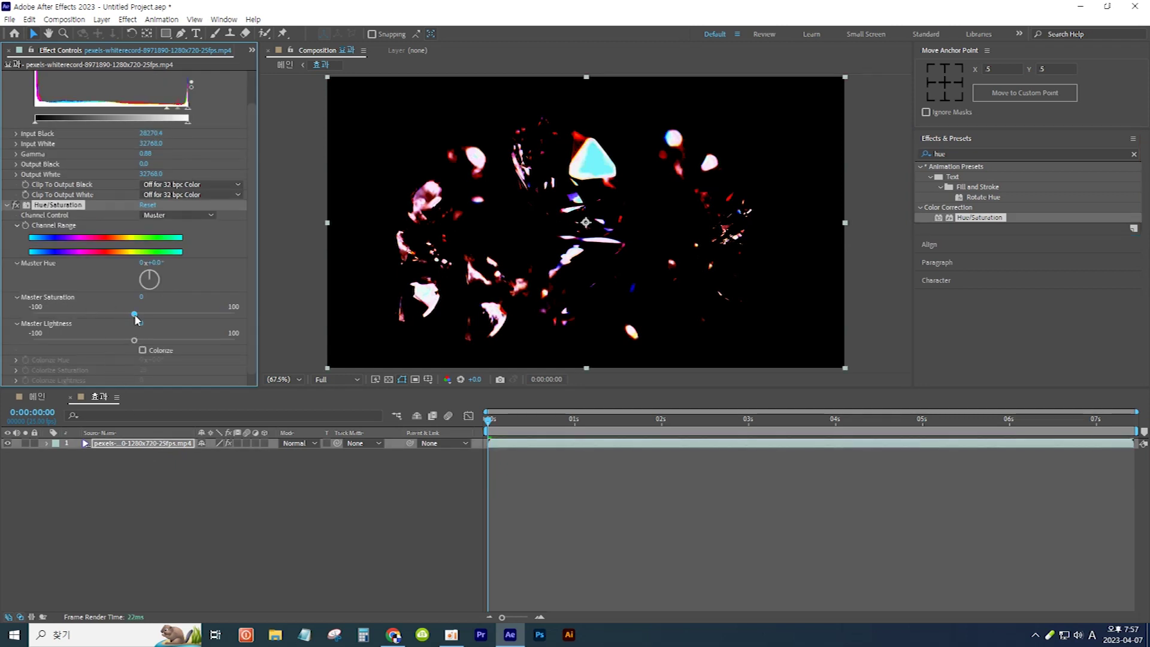
{"action": "left_click_drag", "start_coordinate": [134, 314], "coordinate": [24, 319]}
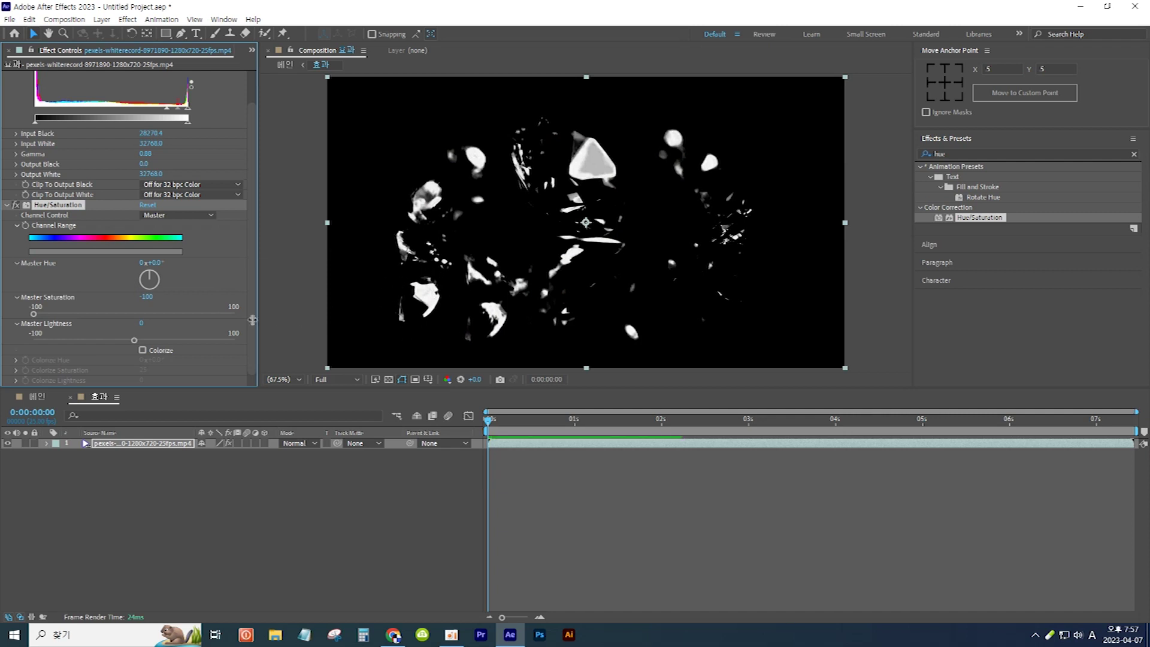
{"action": "left_click", "coordinate": [37, 397]}
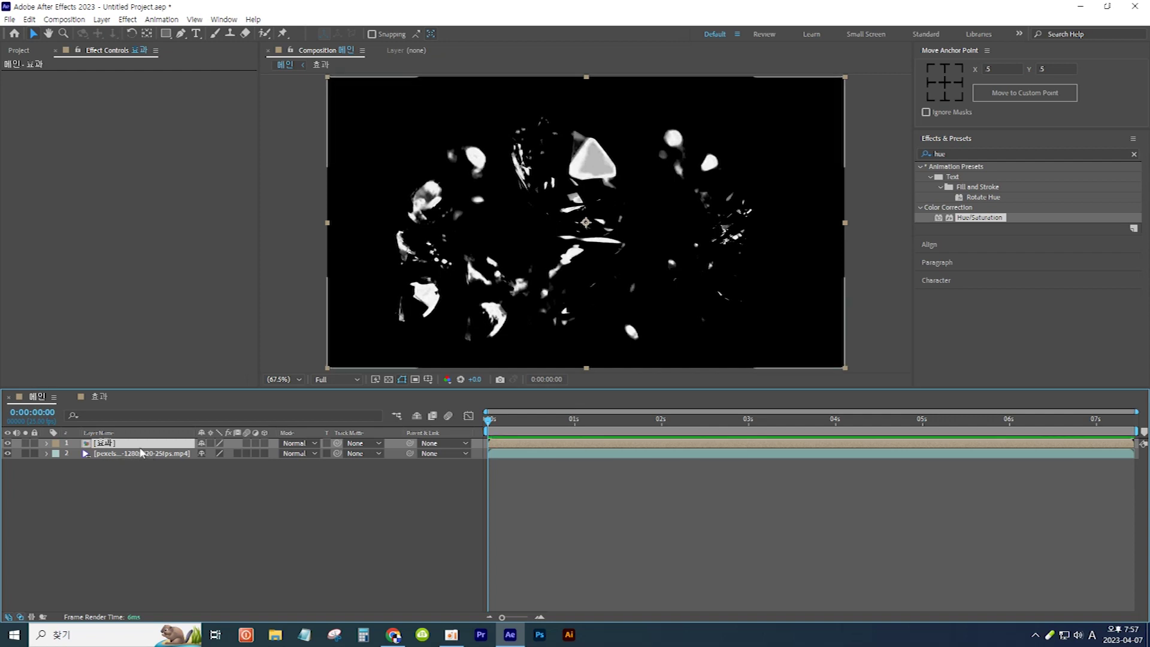
Step: Set the 효과 layer to Add blending and apply Directional Blur to it
{"action": "left_click", "coordinate": [317, 445]}
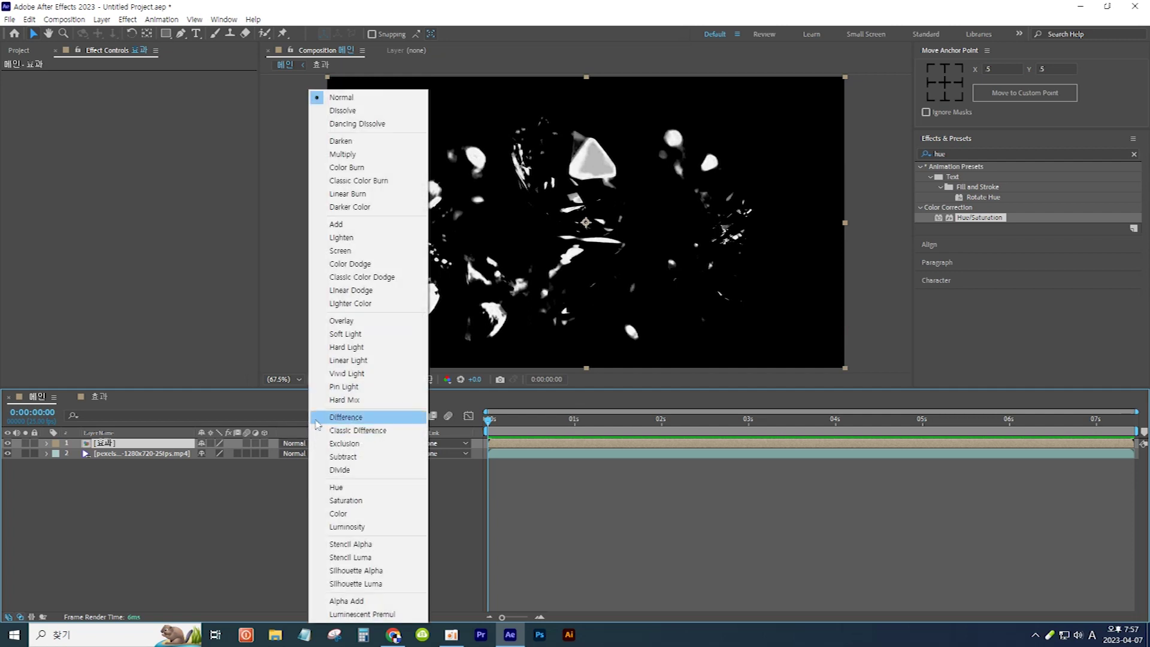
{"action": "left_click", "coordinate": [348, 226]}
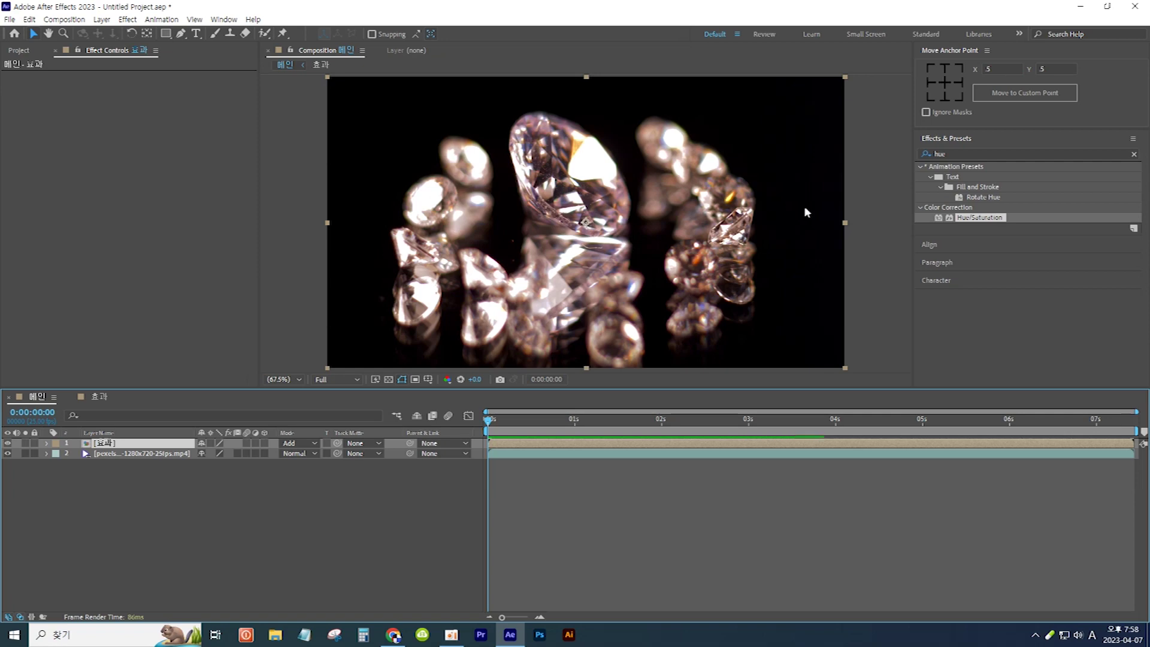
{"action": "left_click", "coordinate": [949, 154]}
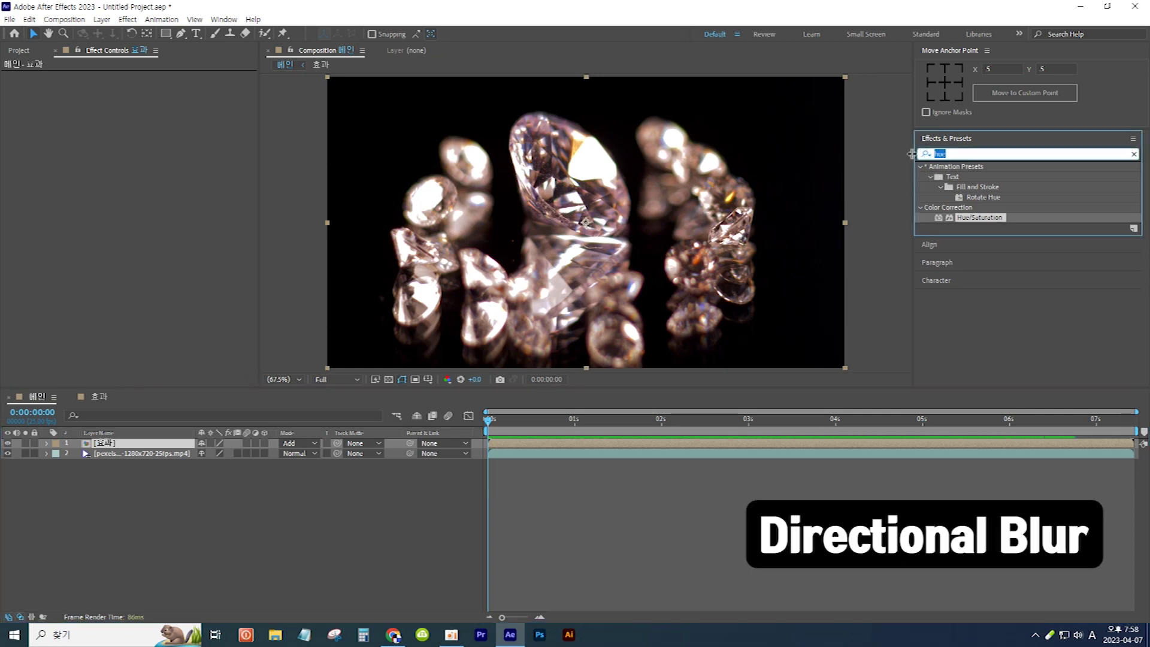
{"action": "type", "text": "d"}
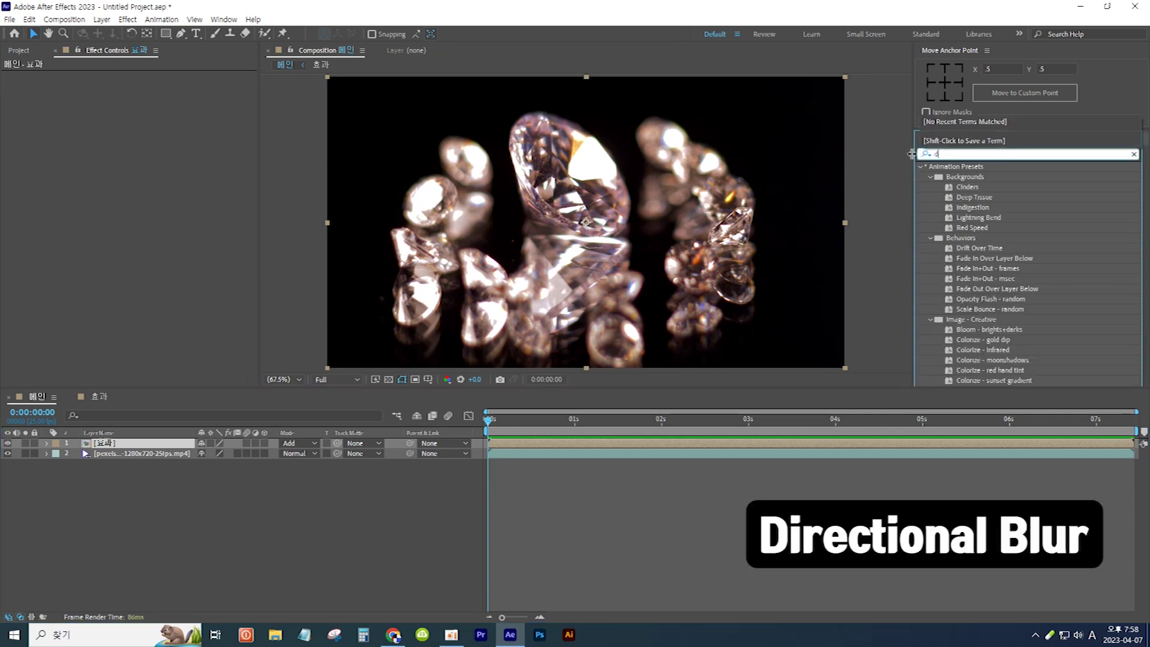
{"action": "type", "text": "ir"}
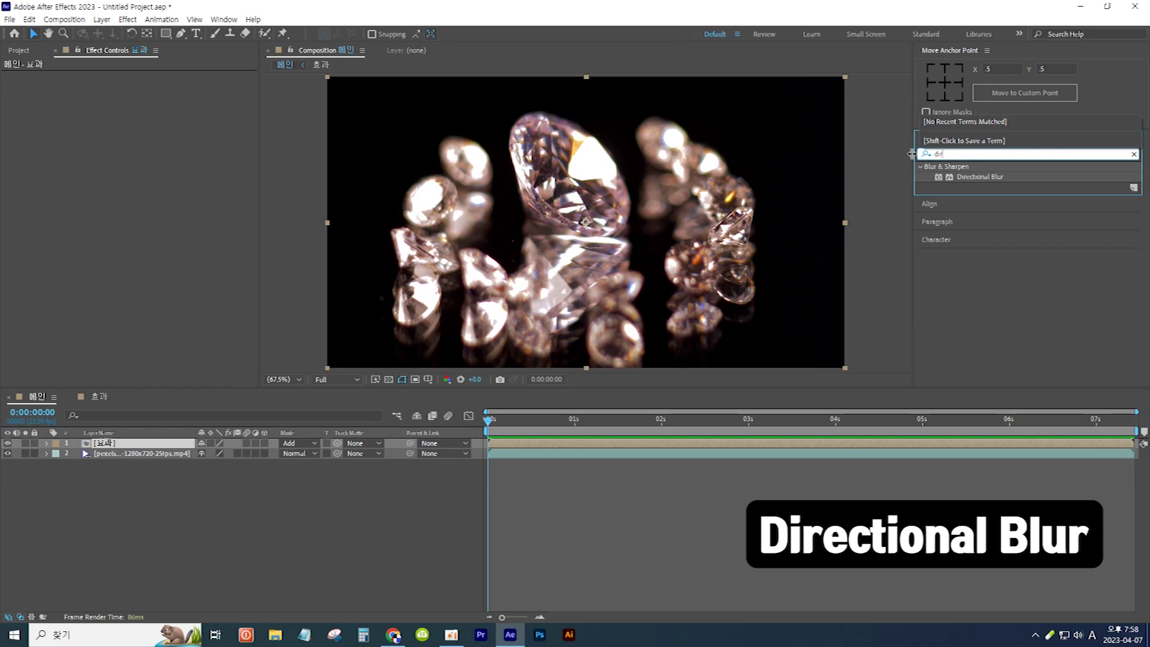
{"action": "left_click_drag", "start_coordinate": [982, 178], "coordinate": [433, 350]}
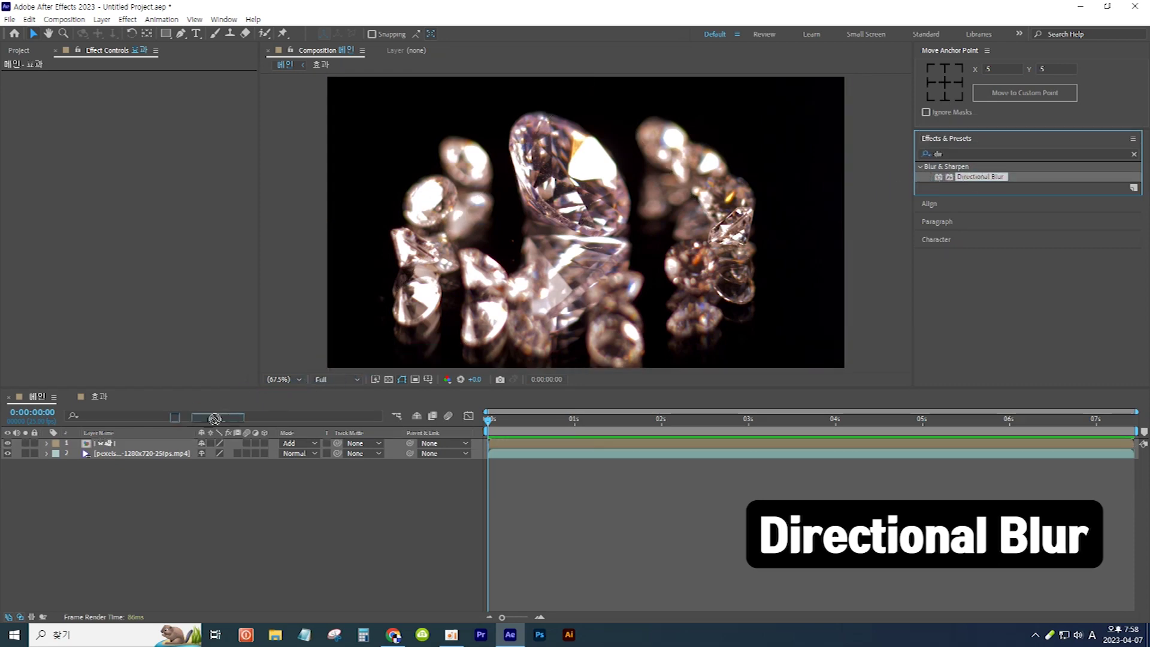
{"action": "left_click_drag", "start_coordinate": [432, 351], "coordinate": [171, 447]}
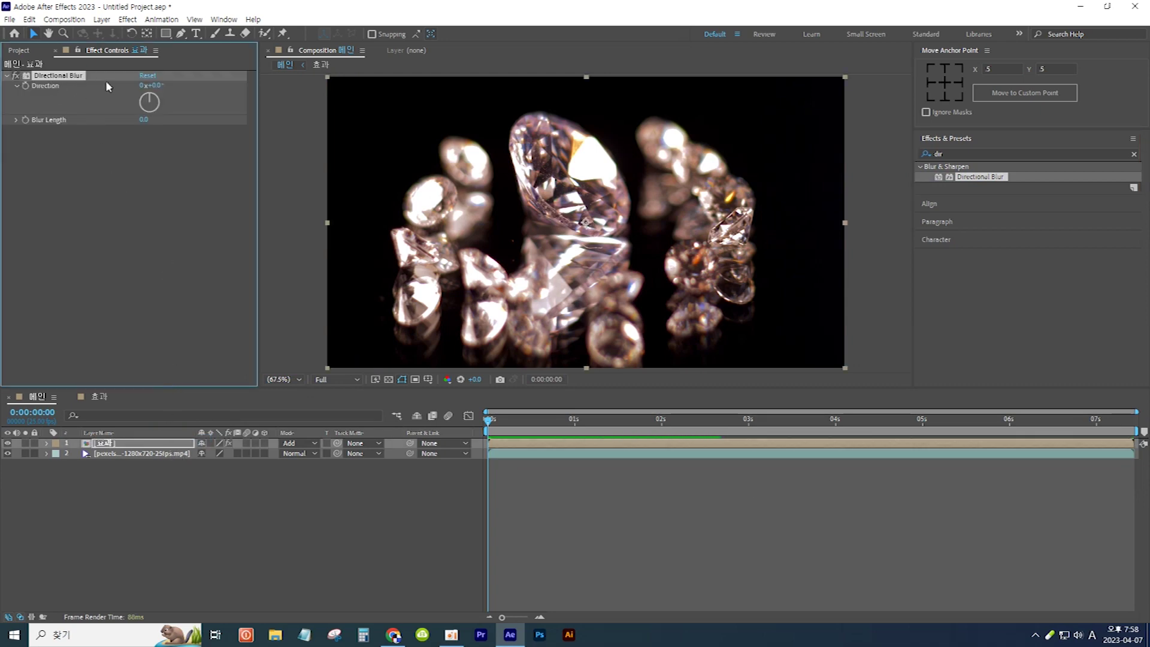
Step: Set the Directional Blur Direction to 45° and Blur Length to 250
{"action": "type", "text": "45"}
{"action": "key", "text": "Return"}
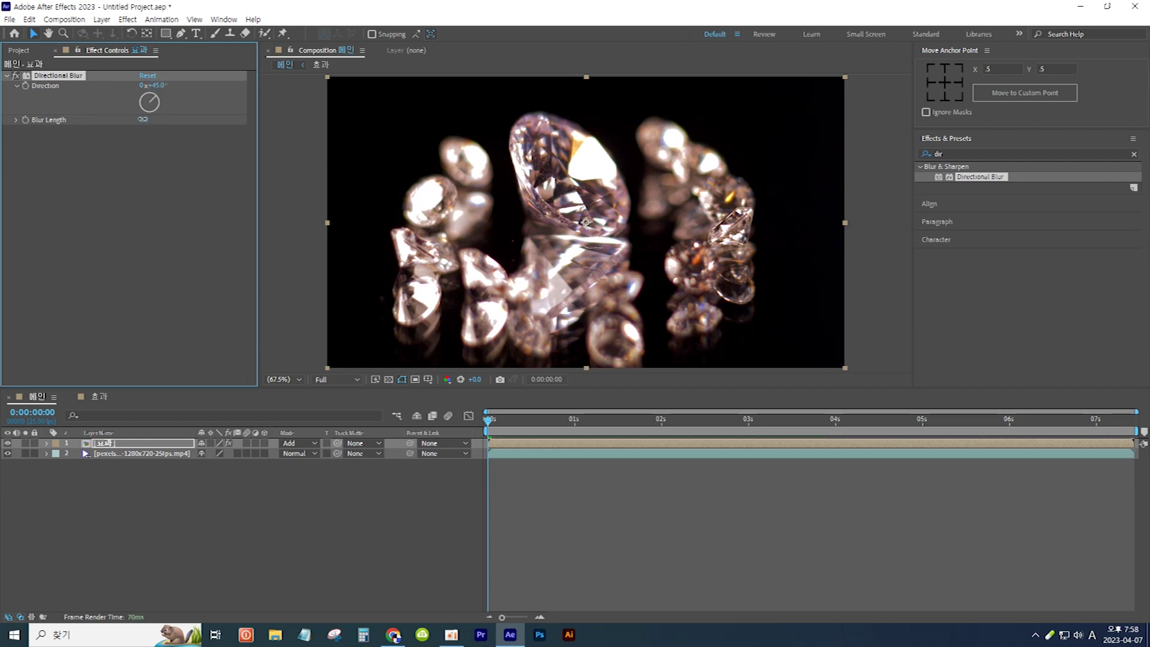
{"action": "mouse_move", "coordinate": [163, 120]}
{"action": "left_mouse_down"}
{"action": "mouse_move", "coordinate": [233, 123]}
{"action": "mouse_move", "coordinate": [144, 122]}
{"action": "mouse_move", "coordinate": [163, 122]}
{"action": "left_mouse_up"}
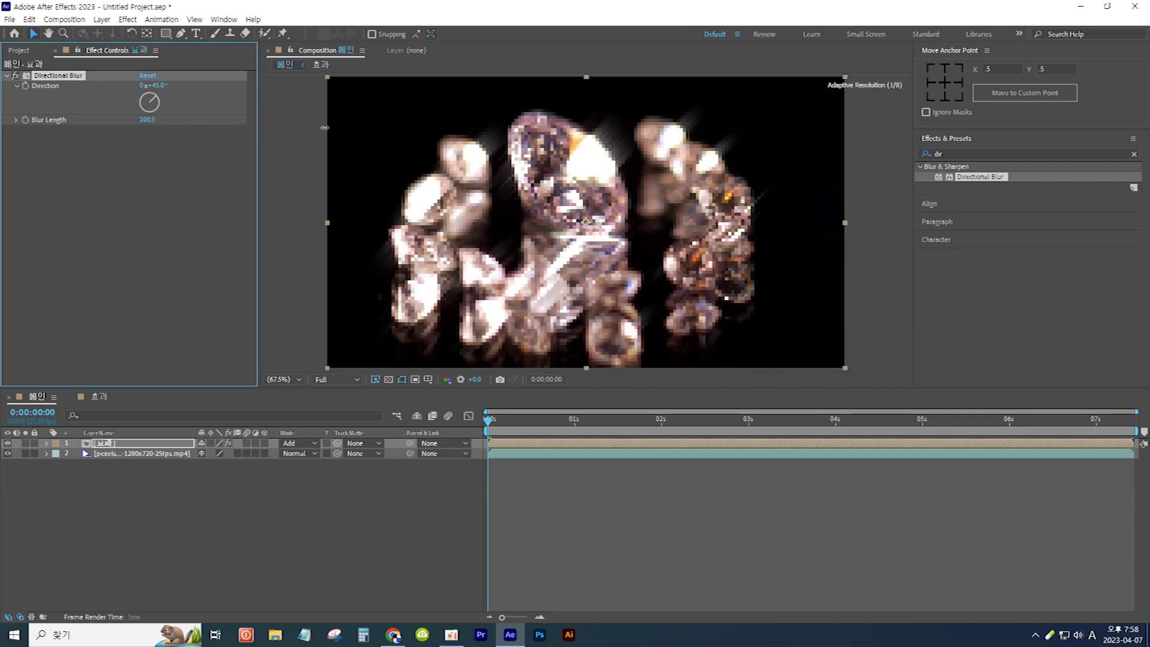
{"action": "left_click_drag", "start_coordinate": [143, 122], "coordinate": [317, 125]}
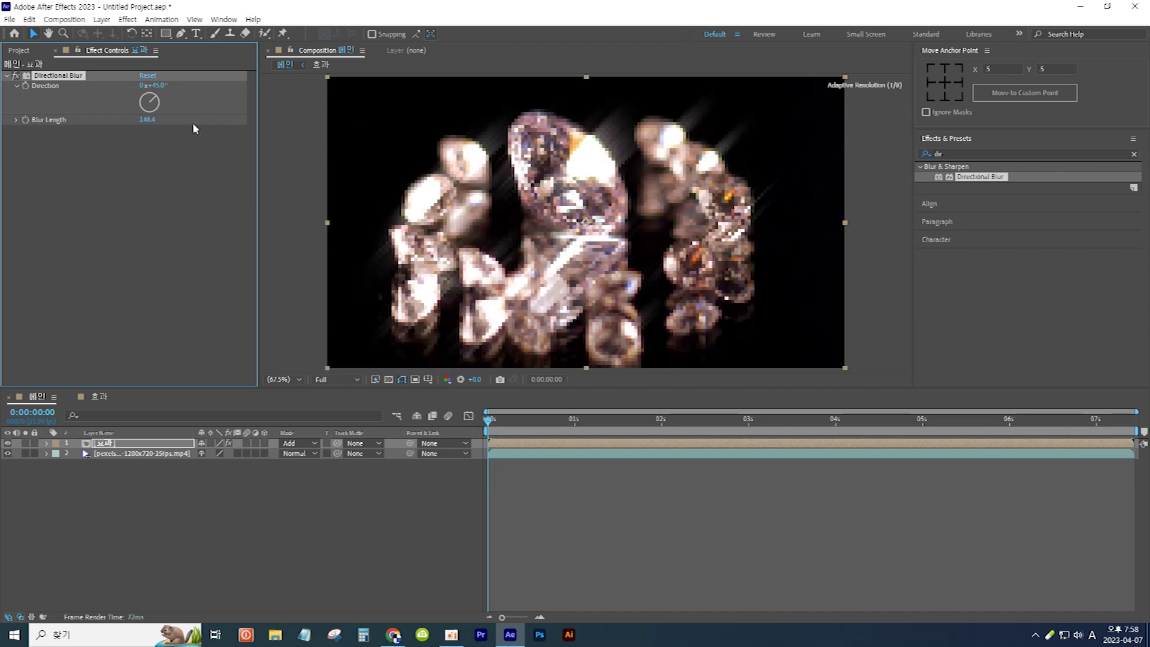
{"action": "left_click_drag", "start_coordinate": [345, 126], "coordinate": [150, 122]}
{"action": "left_click", "coordinate": [147, 120]}
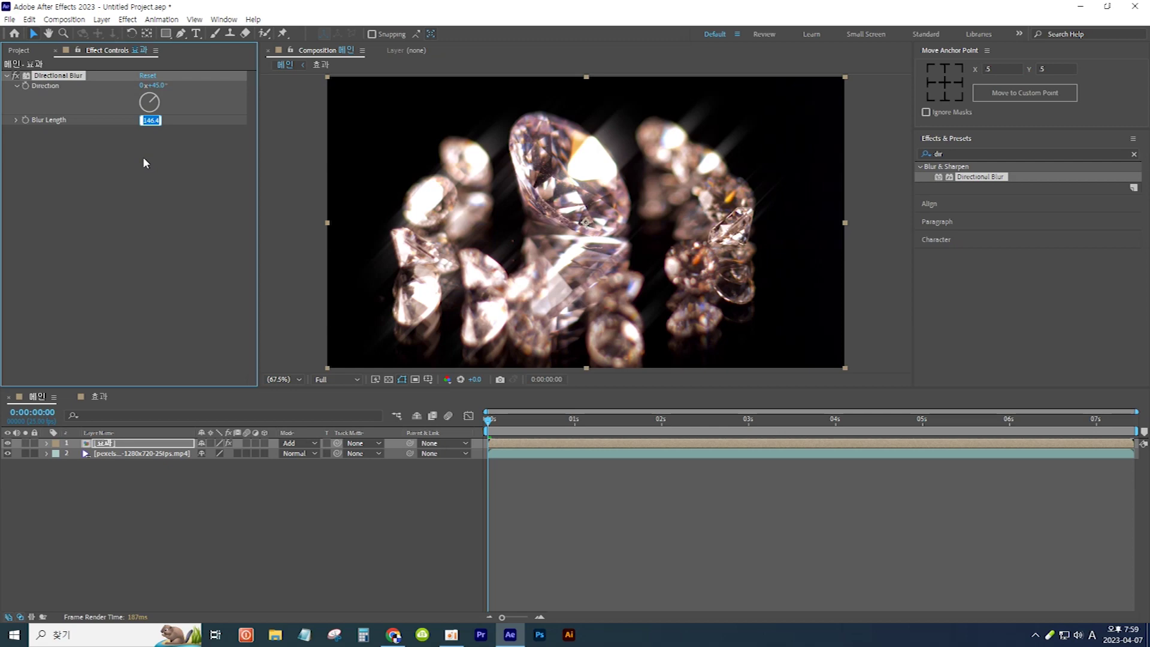
{"action": "type", "text": "250"}
{"action": "key", "text": "Return"}
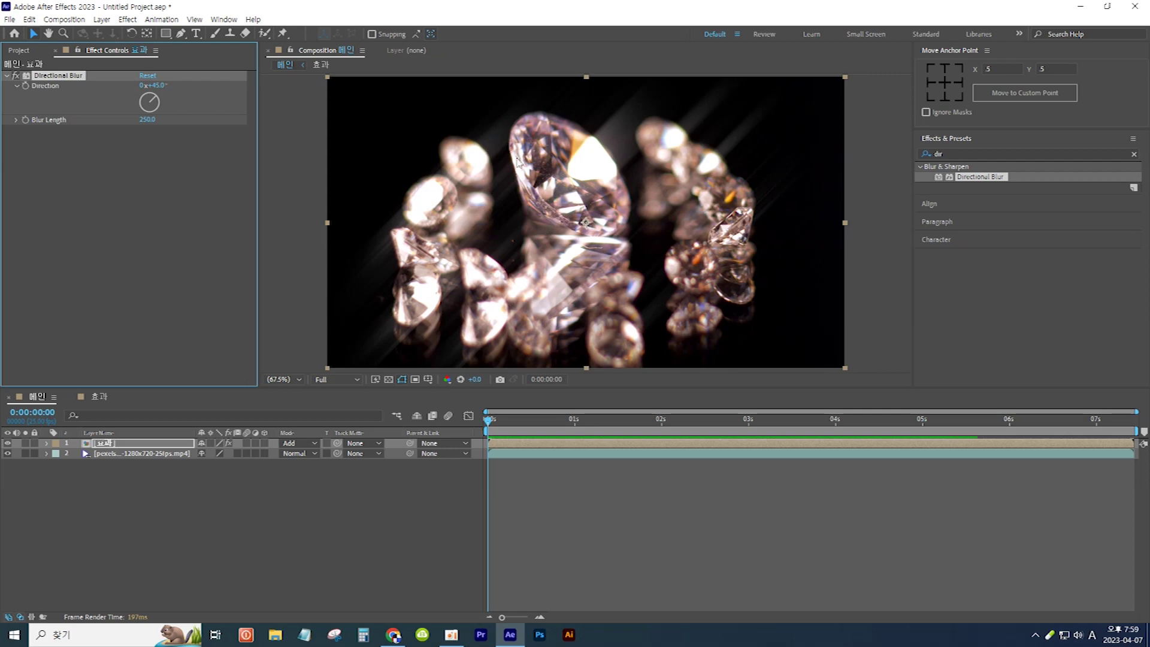
{"action": "left_click", "coordinate": [961, 154]}
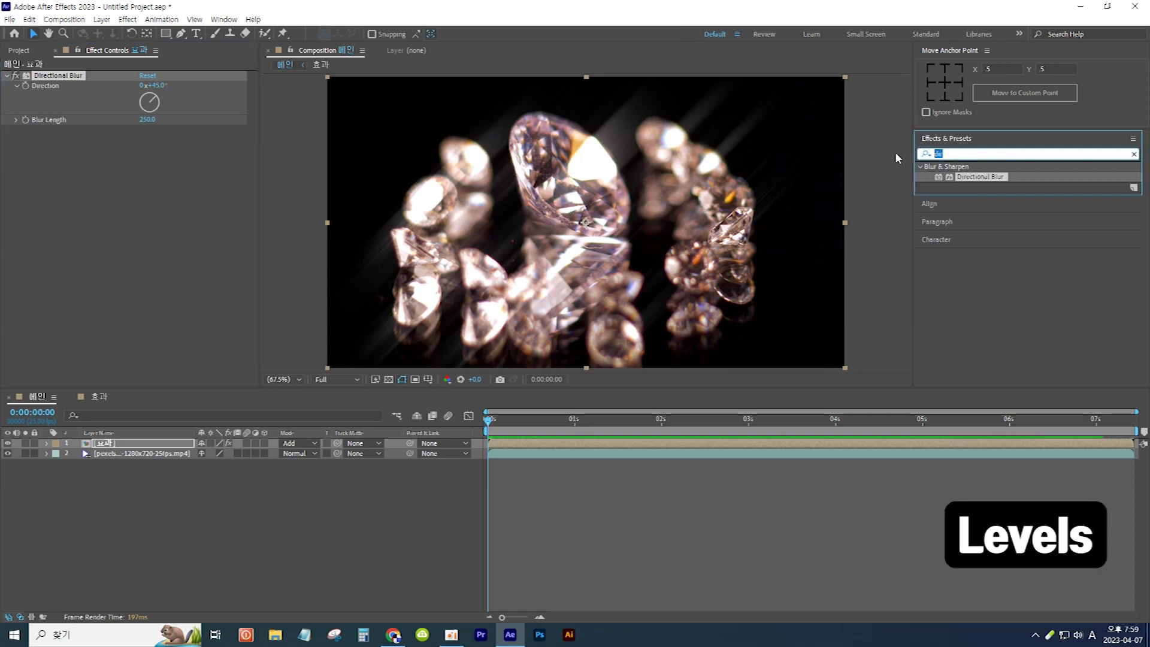
Step: Add Levels with Input White 11693.7 to the streak layer, then duplicate it
{"action": "type", "text": "level"}
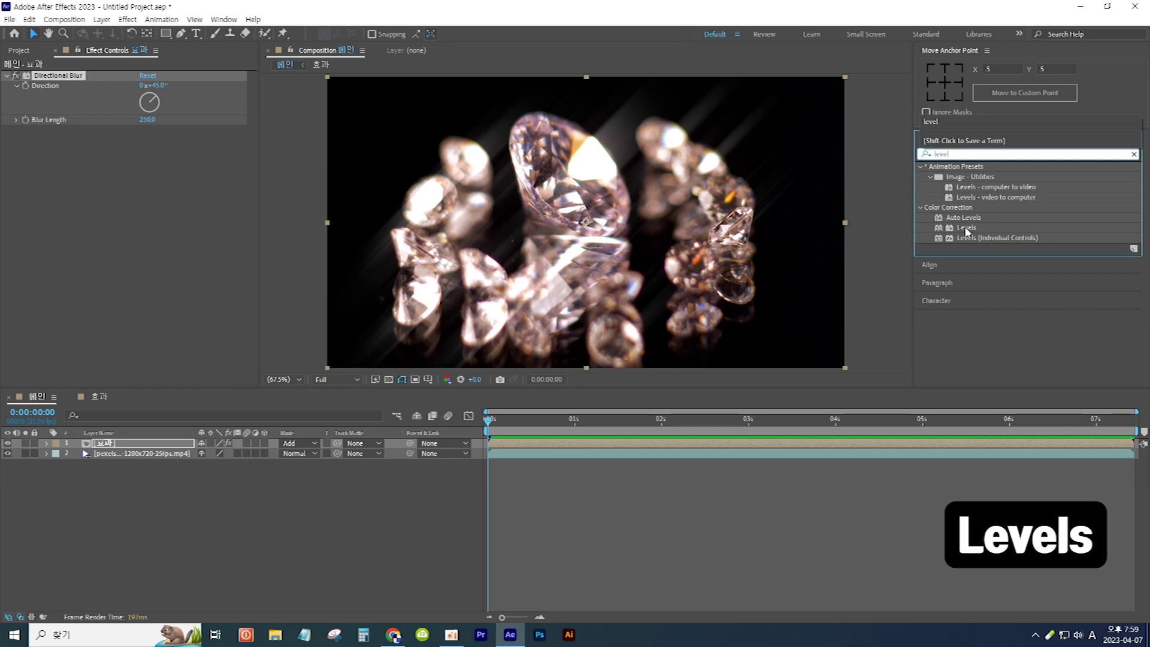
{"action": "mouse_move", "coordinate": [967, 228]}
{"action": "left_mouse_down"}
{"action": "mouse_move", "coordinate": [346, 364]}
{"action": "mouse_move", "coordinate": [138, 446]}
{"action": "left_mouse_up"}
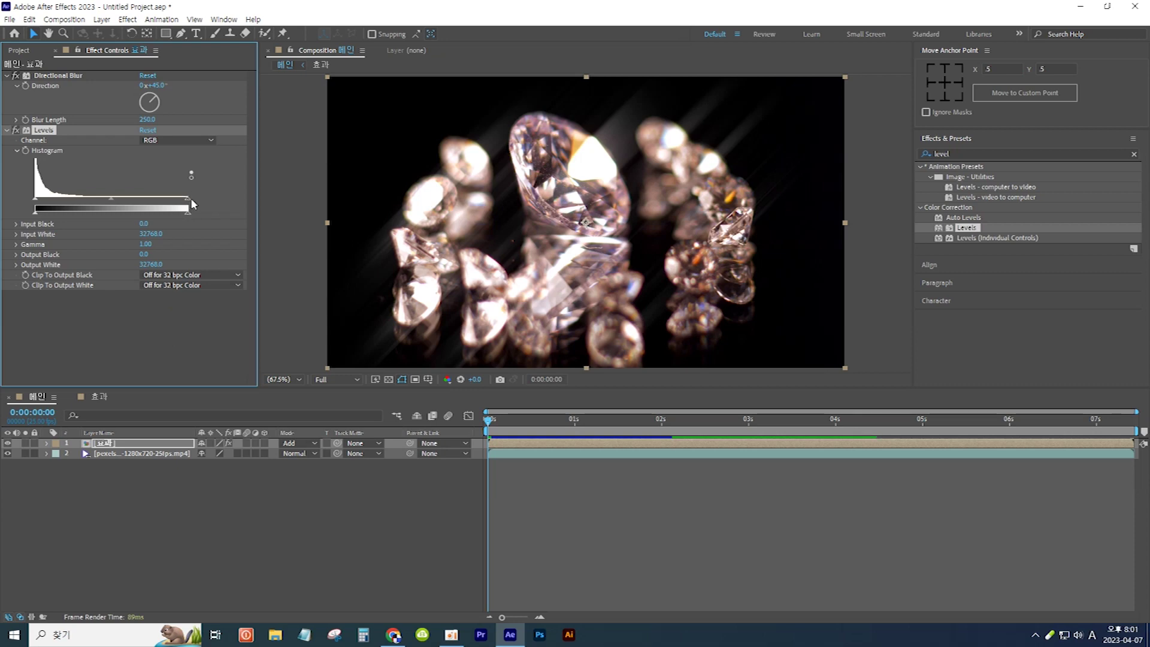
{"action": "left_click_drag", "start_coordinate": [188, 204], "coordinate": [91, 204]}
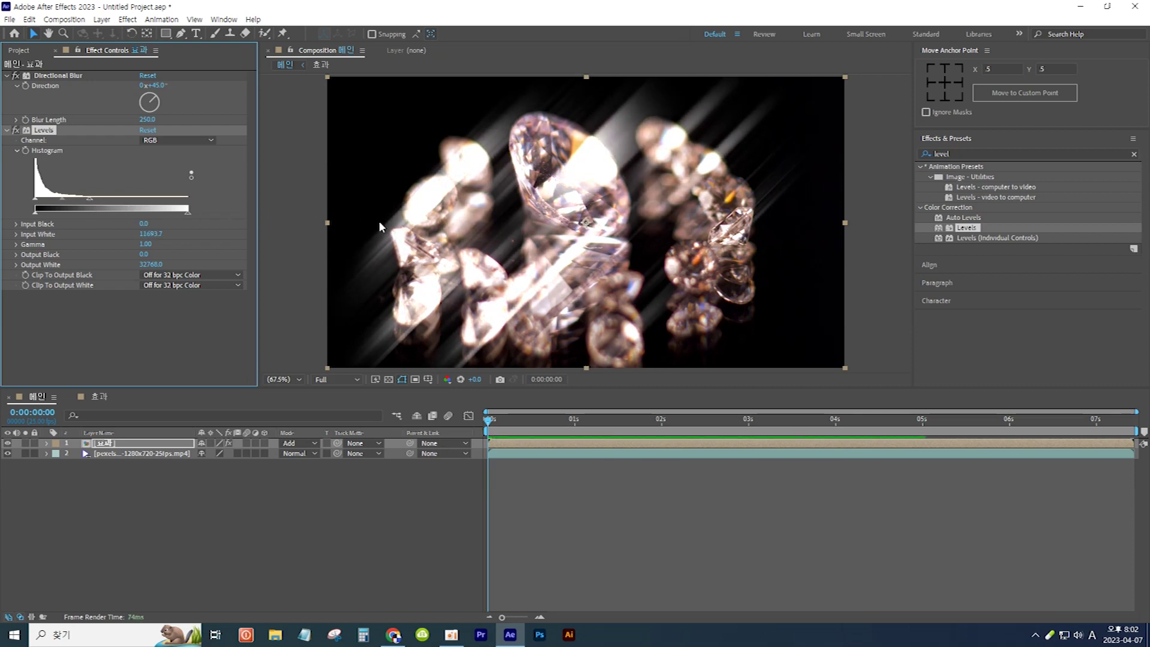
{"action": "left_click", "coordinate": [147, 447]}
{"action": "key", "text": "ctrl+d"}
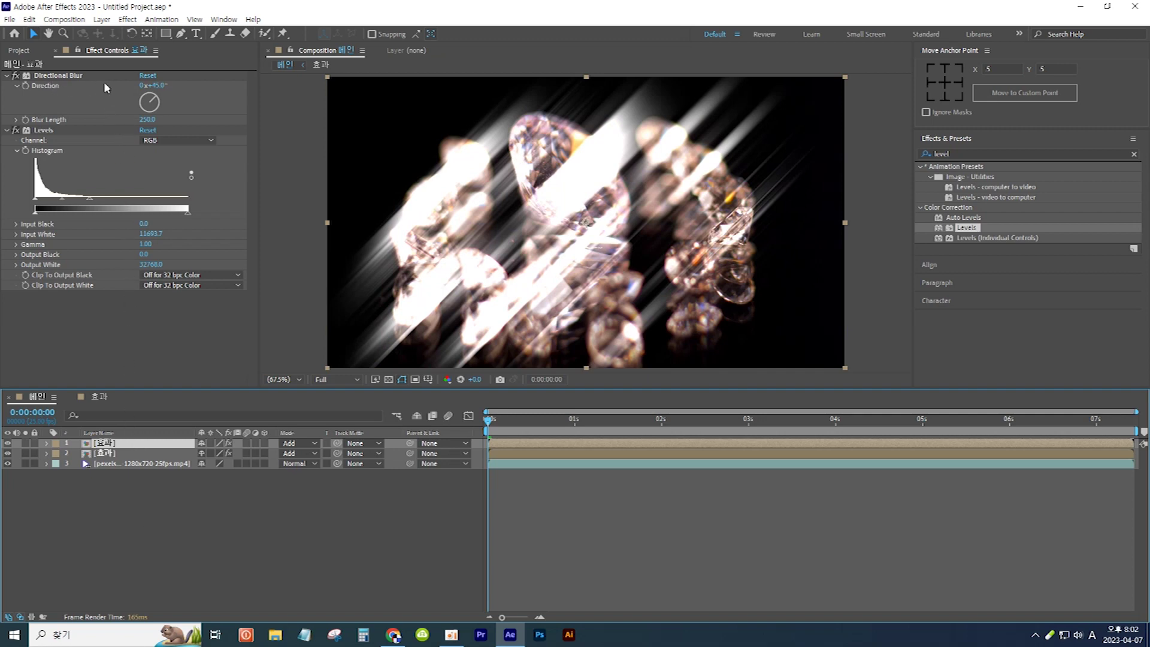
{"action": "left_click", "coordinate": [160, 86]}
{"action": "type", "text": "-45"}
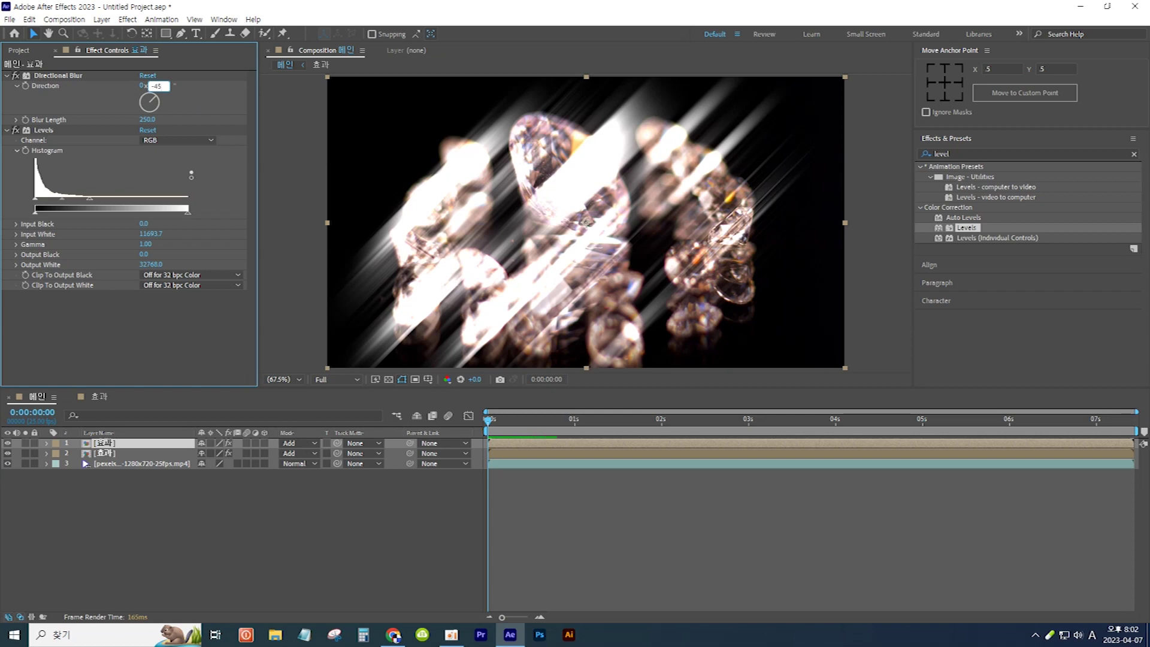
Step: Set the duplicate's blur Direction to -45° and scrub the timeline to preview the X glints
{"action": "key", "text": "Return"}
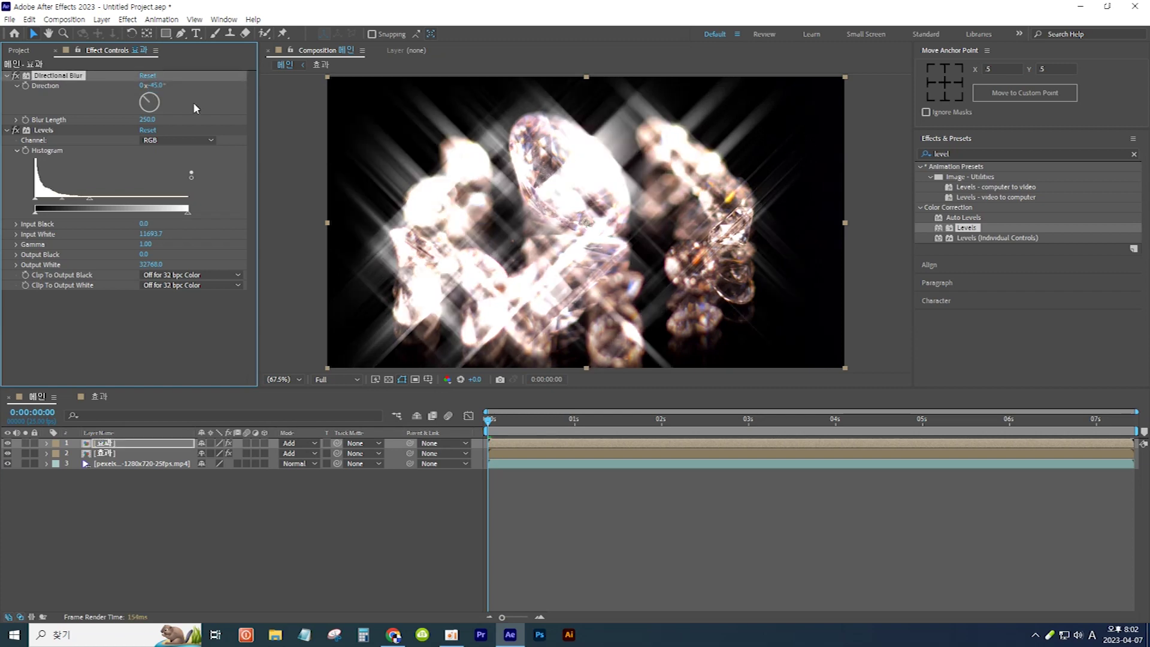
{"action": "left_click", "coordinate": [492, 422]}
{"action": "left_click_drag", "start_coordinate": [492, 422], "coordinate": [640, 425]}
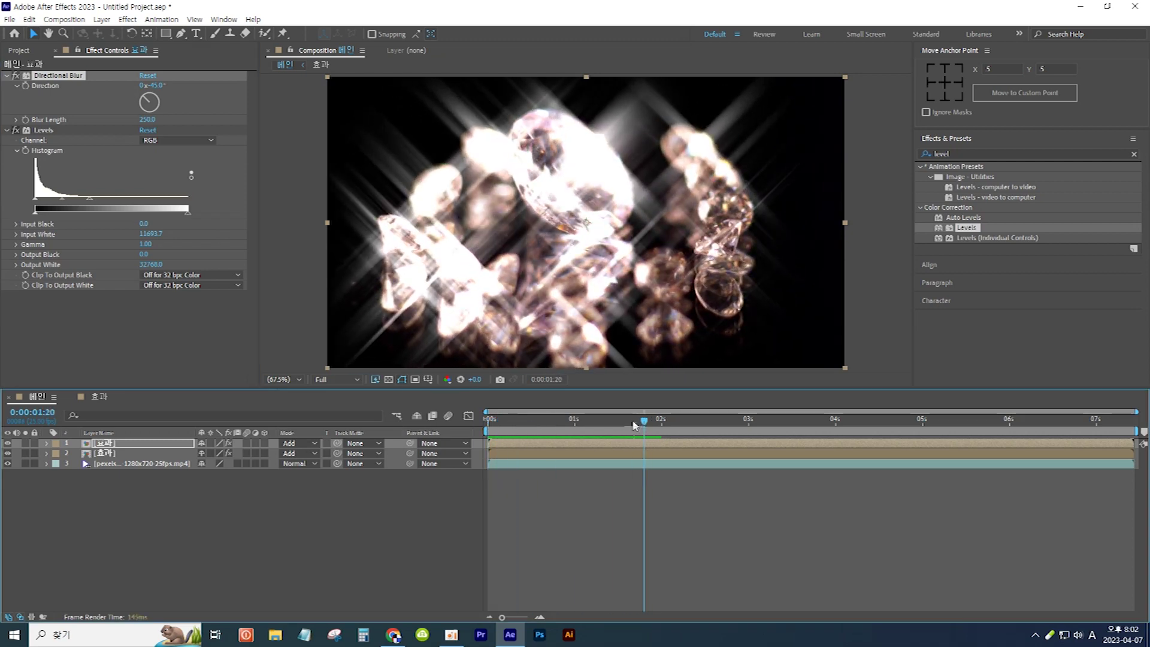
{"action": "left_click_drag", "start_coordinate": [641, 426], "coordinate": [488, 422]}
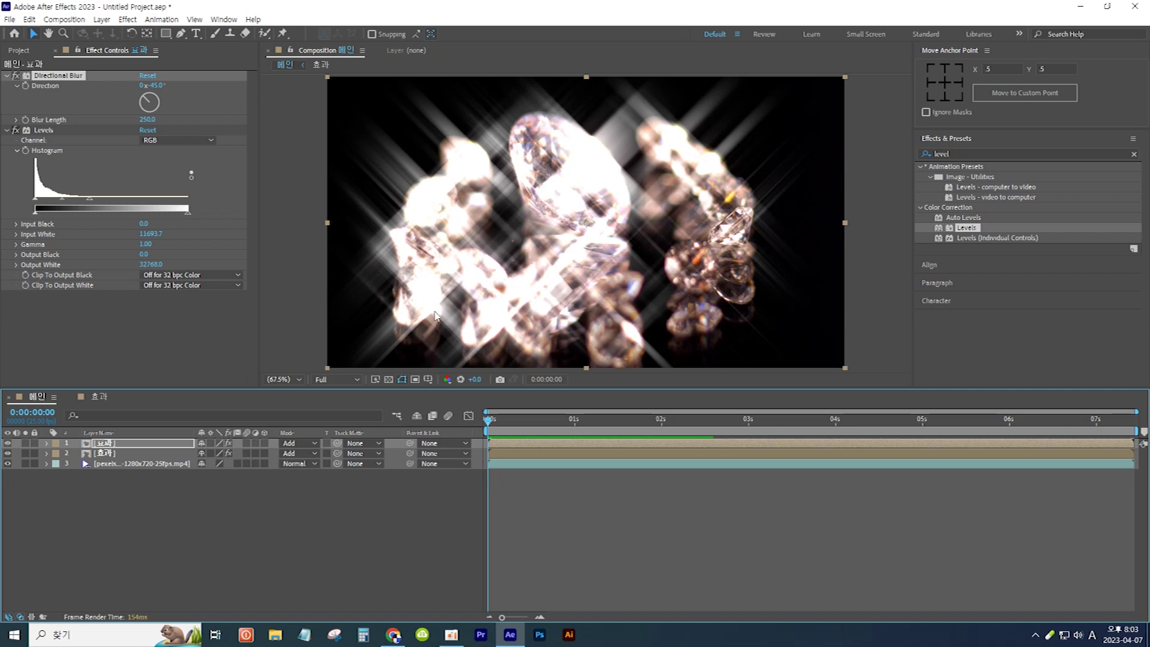
Step: Inside 효과, add a full-frame 1280x720 Black Solid 1 with default settings
{"action": "double_click", "coordinate": [181, 444]}
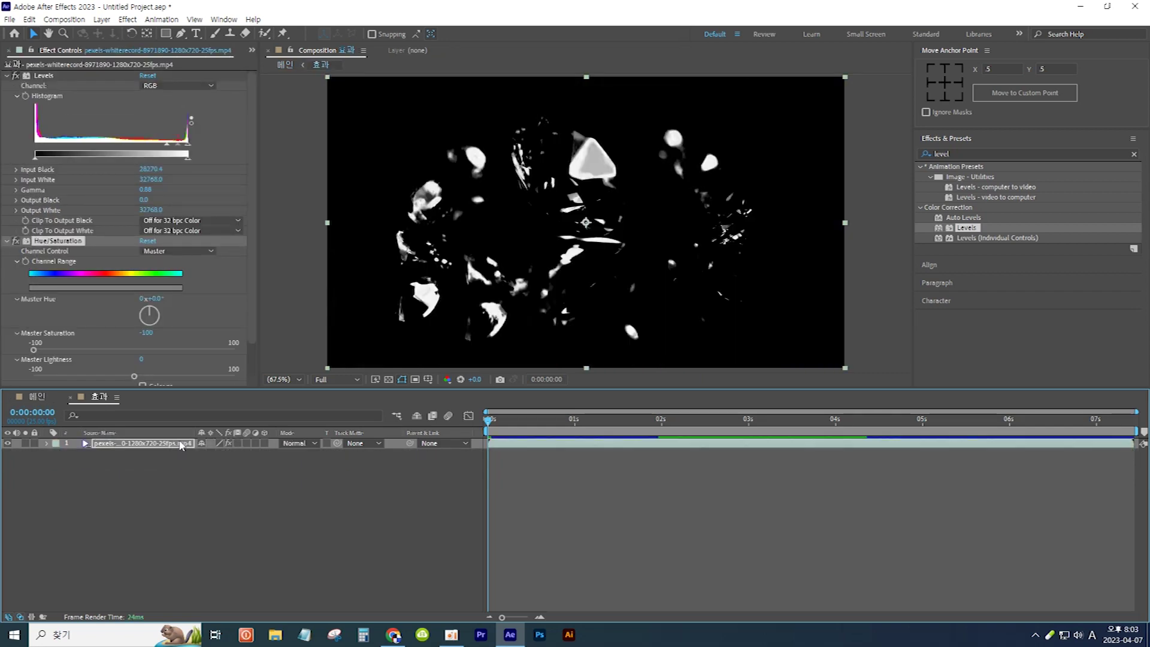
{"action": "right_click", "coordinate": [198, 505]}
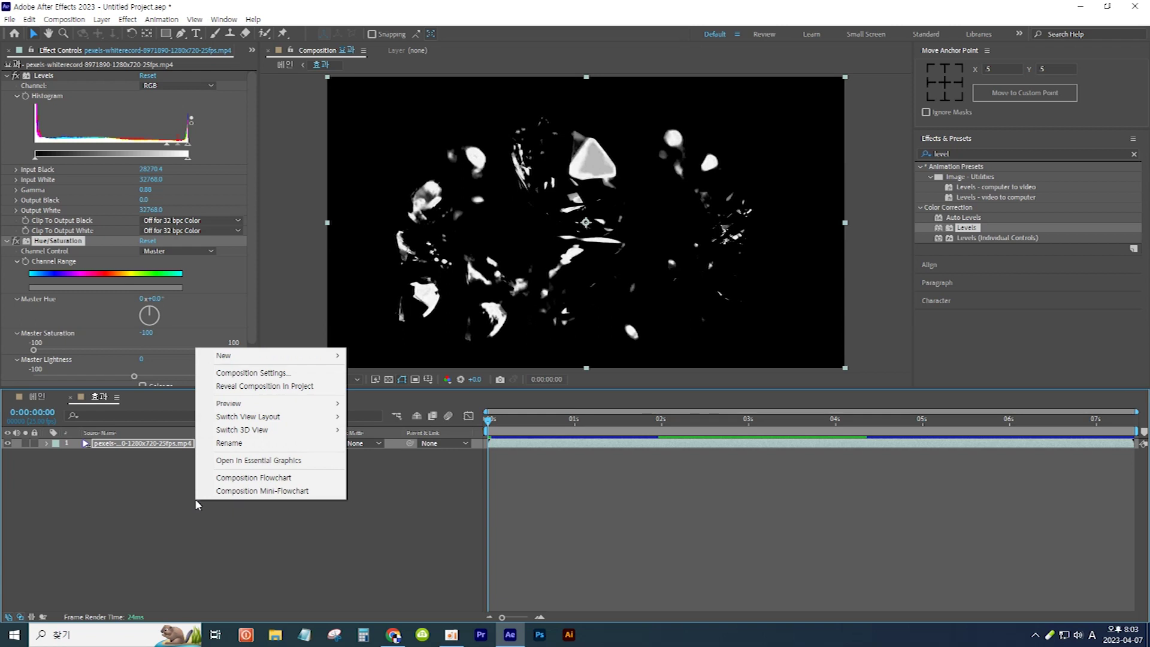
{"action": "mouse_move", "coordinate": [345, 357]}
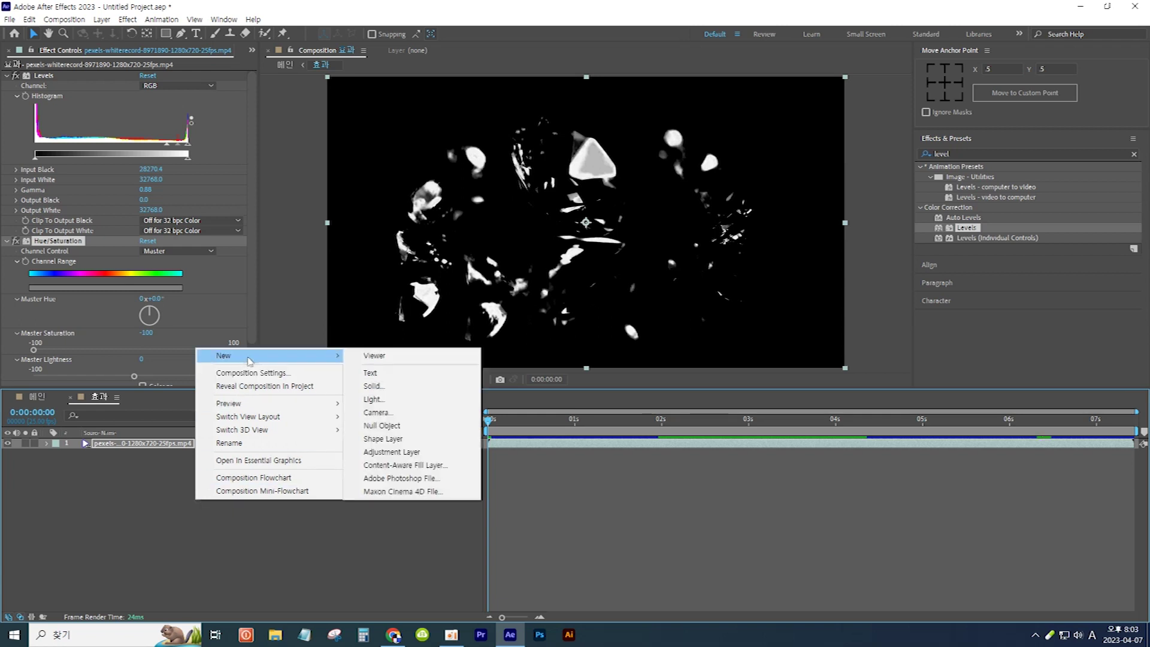
{"action": "left_click", "coordinate": [376, 386]}
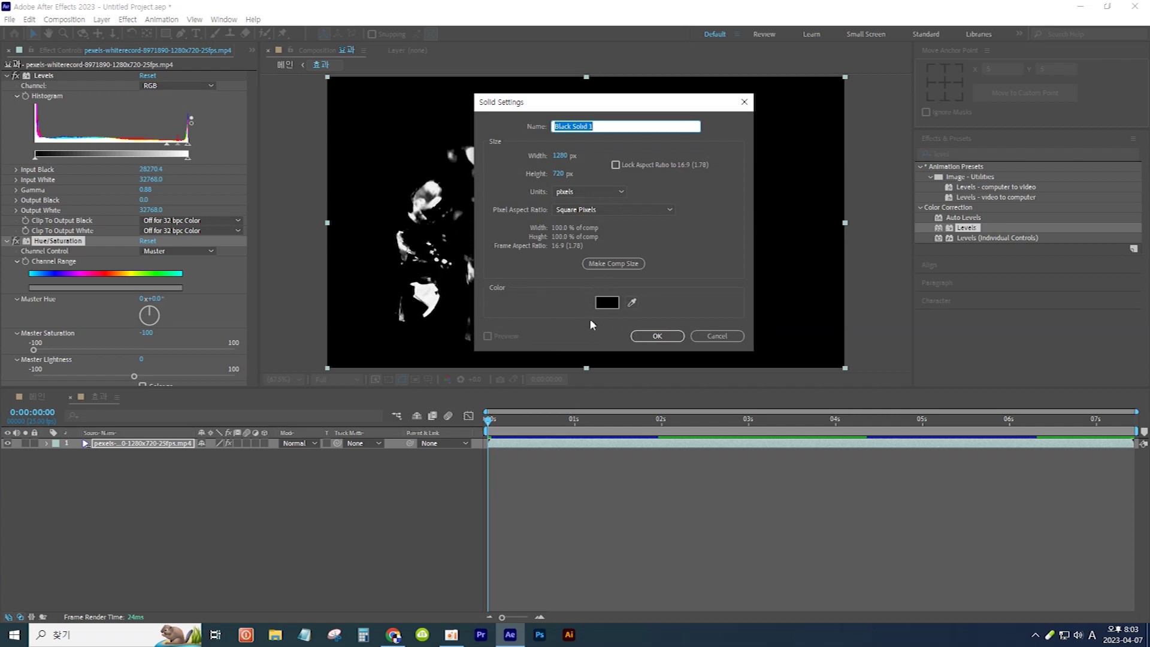
{"action": "left_click", "coordinate": [658, 336]}
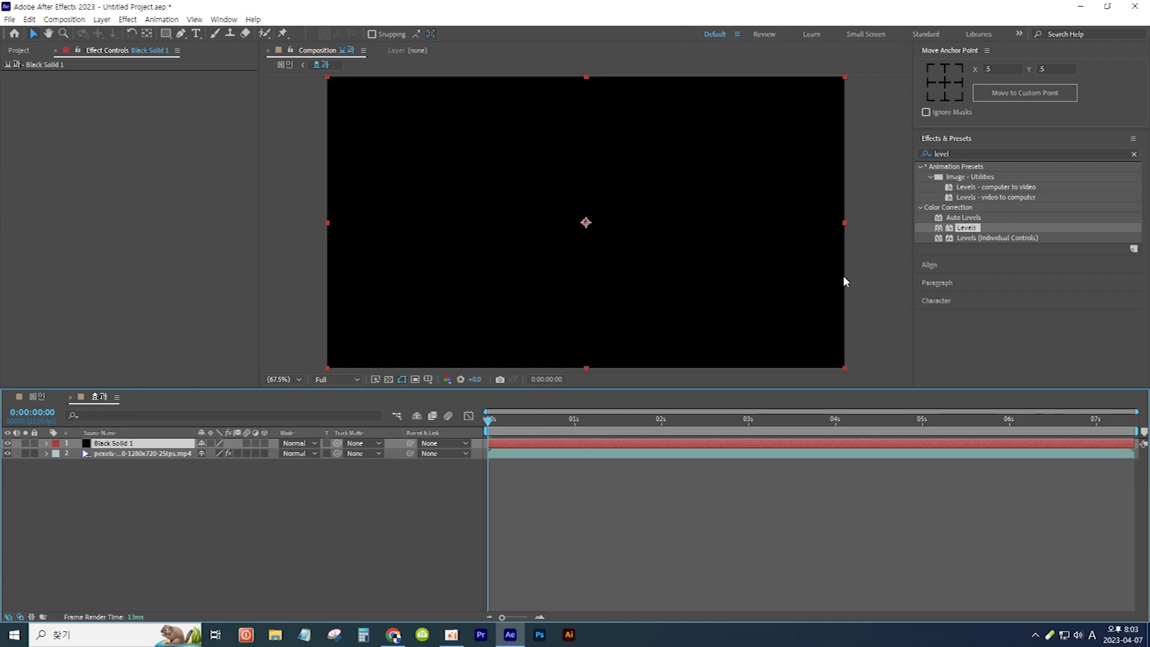
Step: Apply the Turbulent Noise effect to Black Solid 1
{"action": "left_click", "coordinate": [914, 153]}
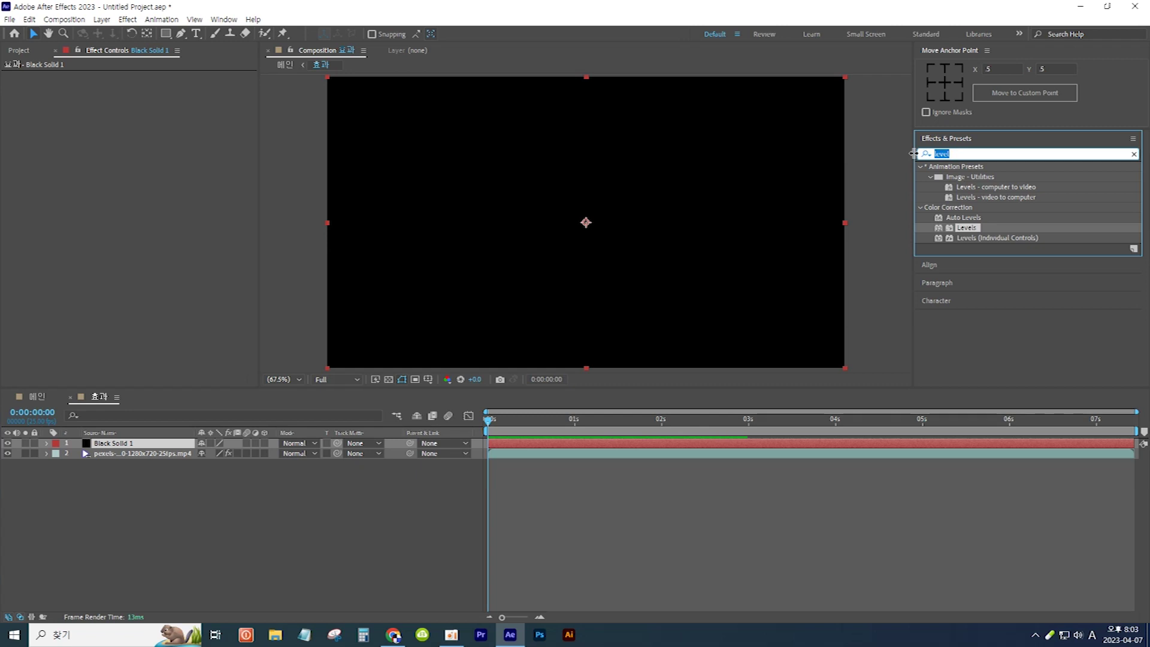
{"action": "key", "text": "BackSpace"}
{"action": "type", "text": "tur"}
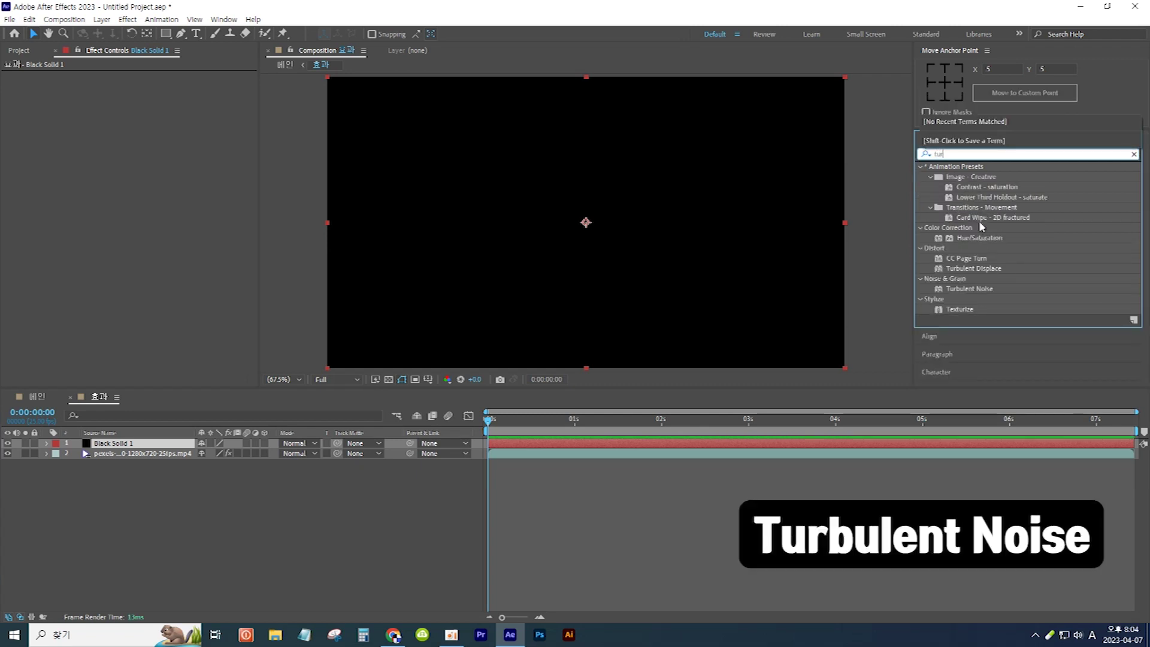
{"action": "left_click", "coordinate": [973, 290]}
{"action": "left_click_drag", "start_coordinate": [977, 293], "coordinate": [162, 452]}
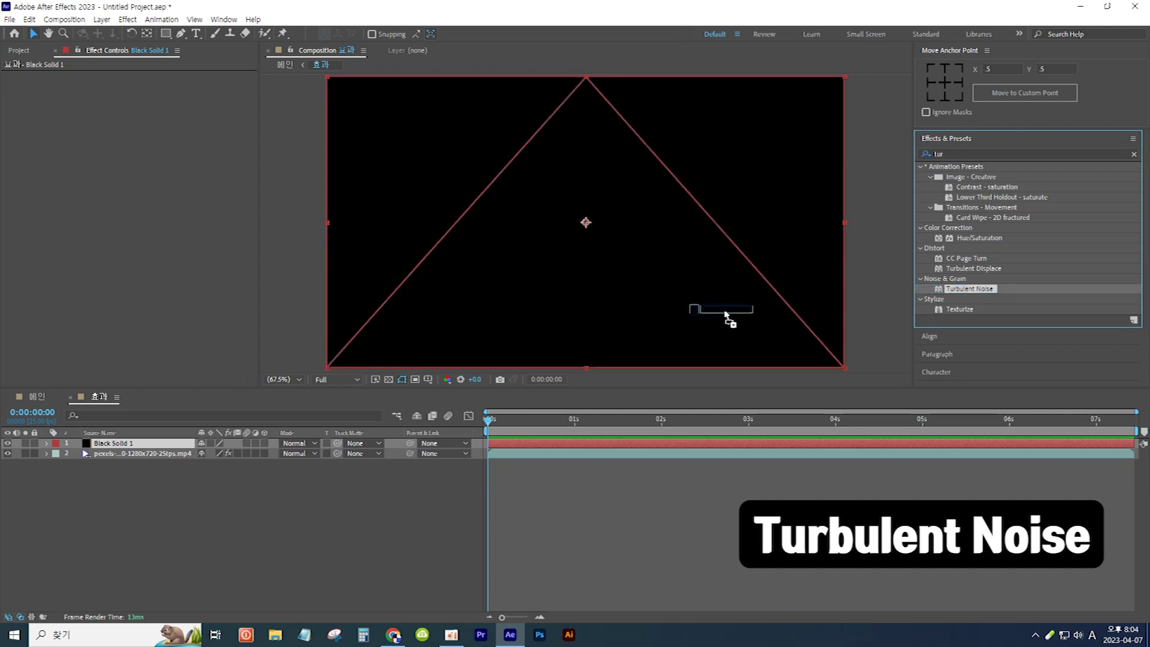
{"action": "left_click_drag", "start_coordinate": [162, 452], "coordinate": [162, 447]}
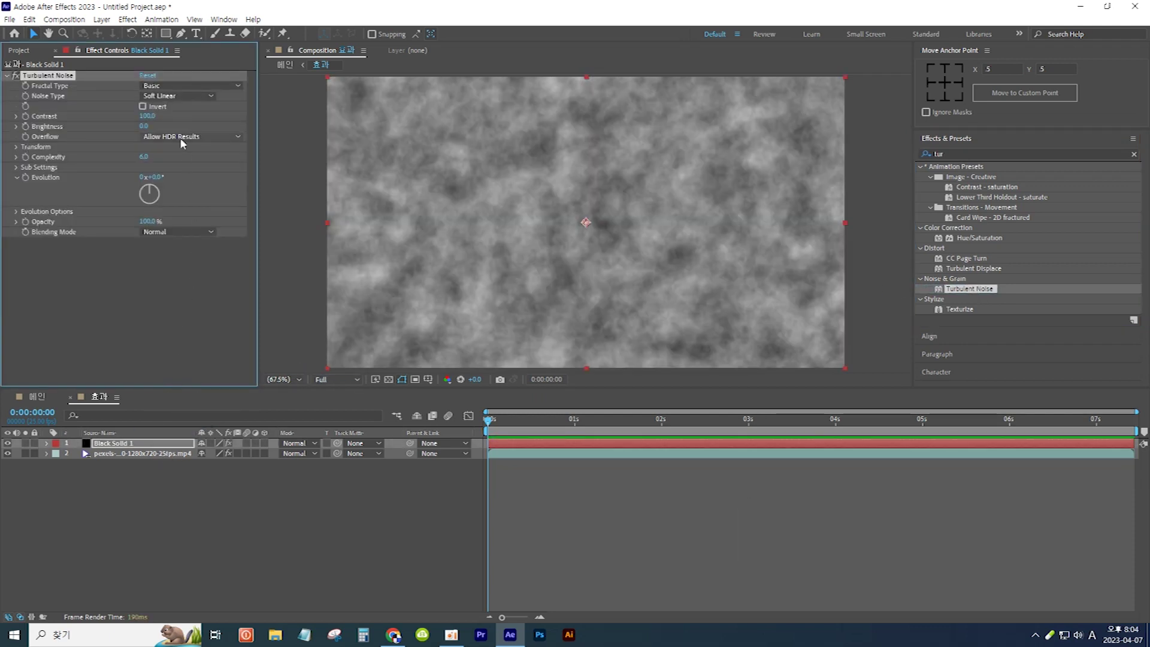
Step: Set Turbulent Noise Contrast to 2000, Brightness to -200 and Scale to 51
{"action": "left_click_drag", "start_coordinate": [147, 115], "coordinate": [309, 125]}
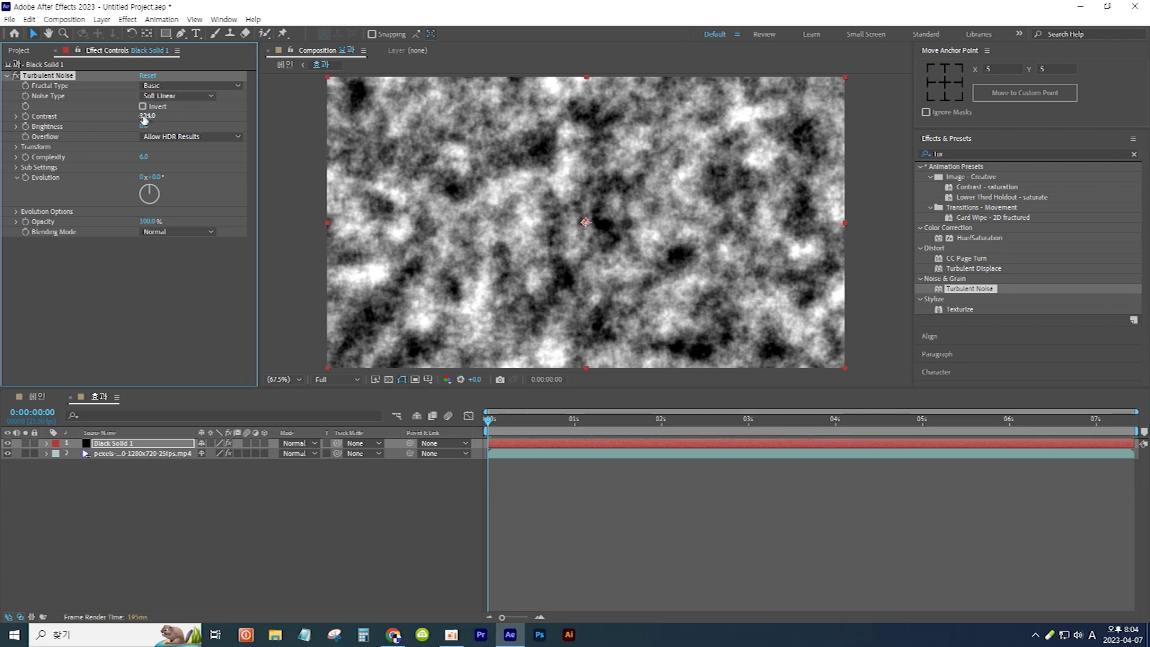
{"action": "left_click", "coordinate": [147, 117]}
{"action": "type", "text": "2000"}
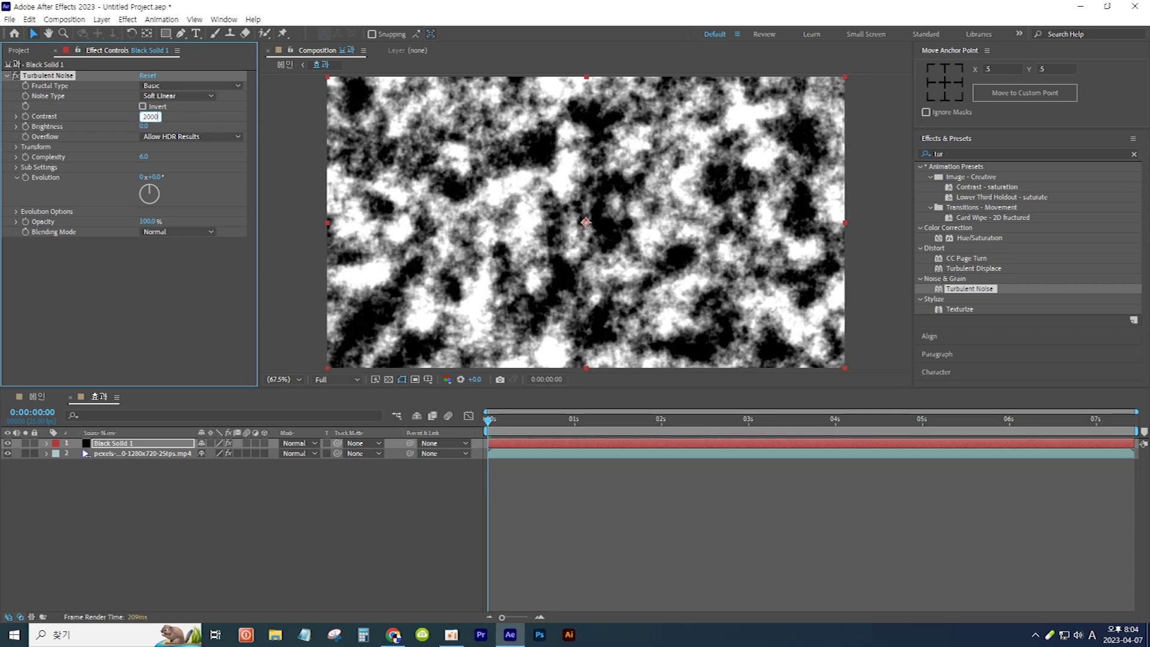
{"action": "key", "text": "Return"}
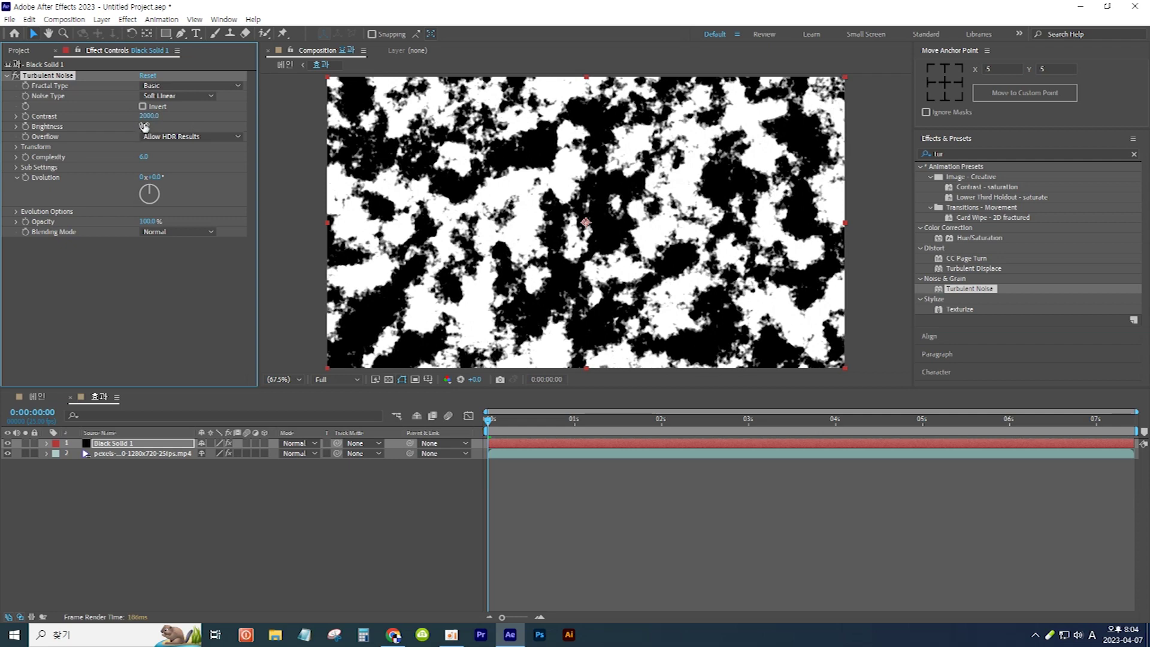
{"action": "mouse_move", "coordinate": [144, 126]}
{"action": "left_mouse_down"}
{"action": "mouse_move", "coordinate": [108, 125]}
{"action": "mouse_move", "coordinate": [154, 131]}
{"action": "left_mouse_up"}
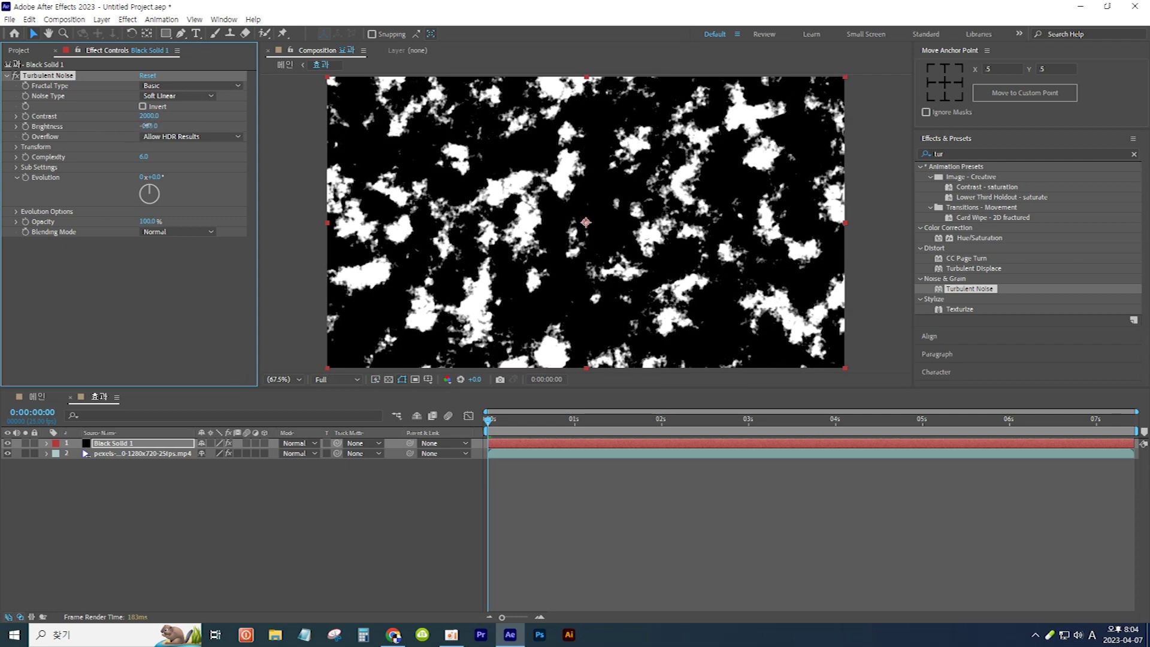
{"action": "left_click", "coordinate": [150, 126]}
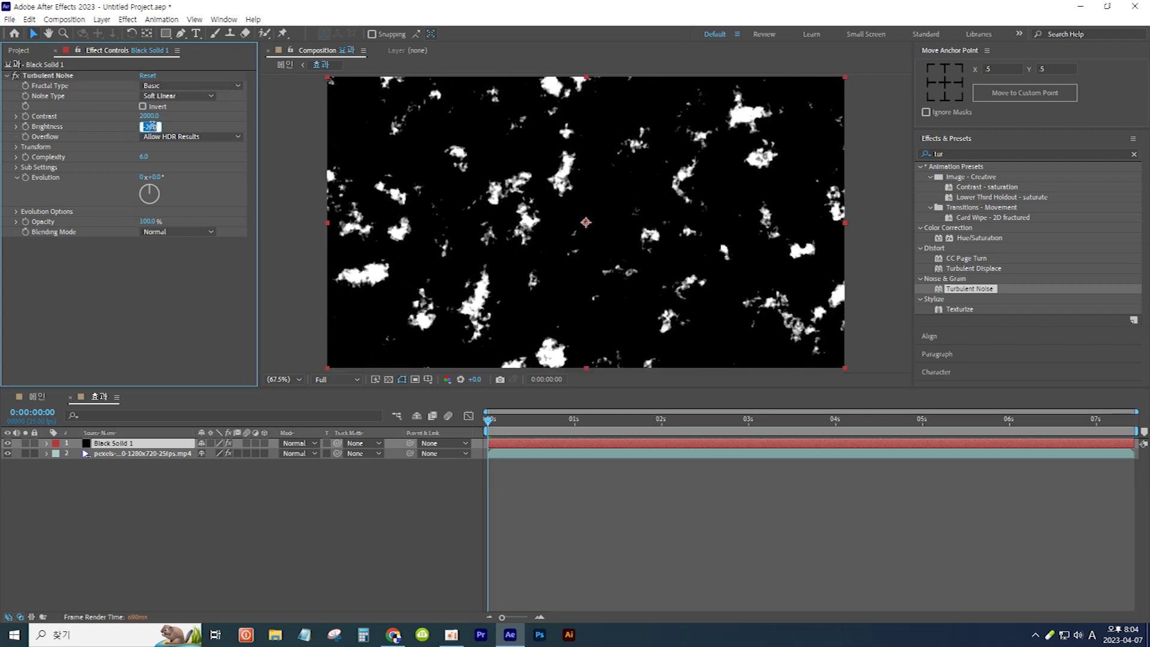
{"action": "type", "text": "-"}
{"action": "key", "text": "Return"}
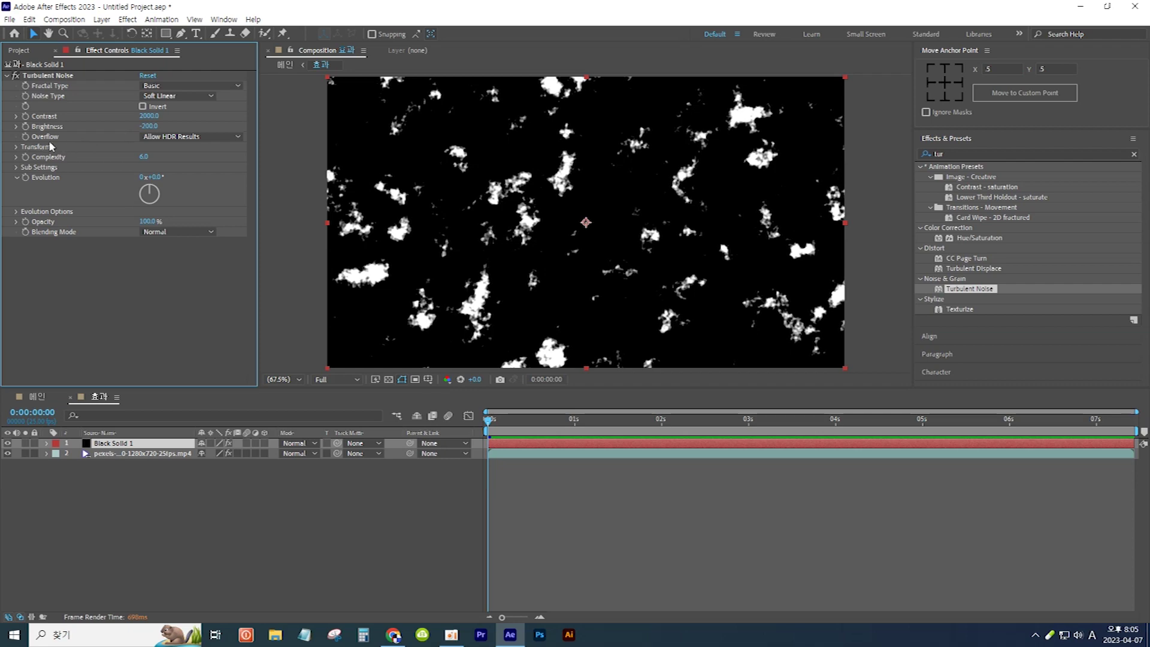
{"action": "left_click", "coordinate": [16, 146]}
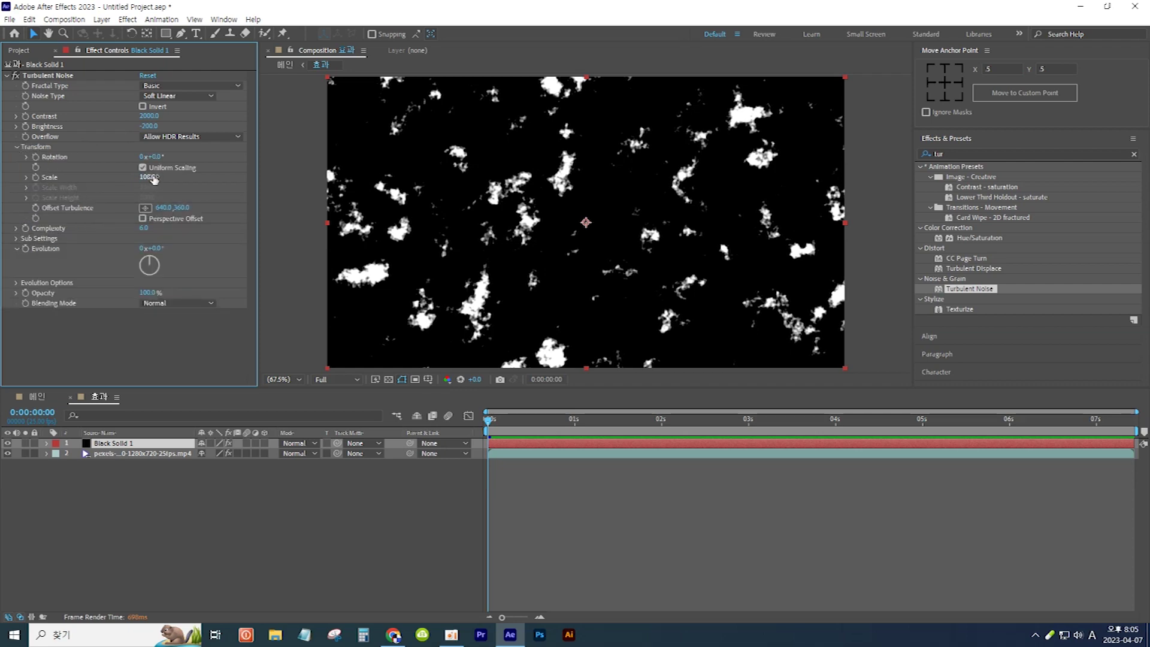
{"action": "left_click_drag", "start_coordinate": [147, 177], "coordinate": [126, 180]}
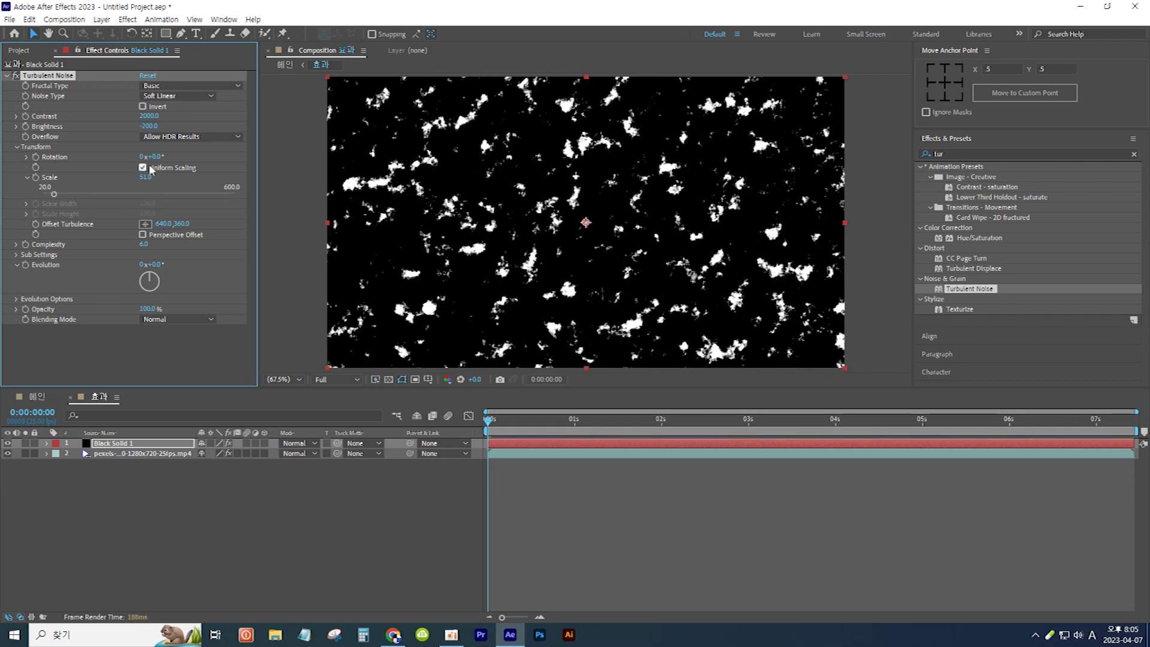
{"action": "key", "text": "alt"}
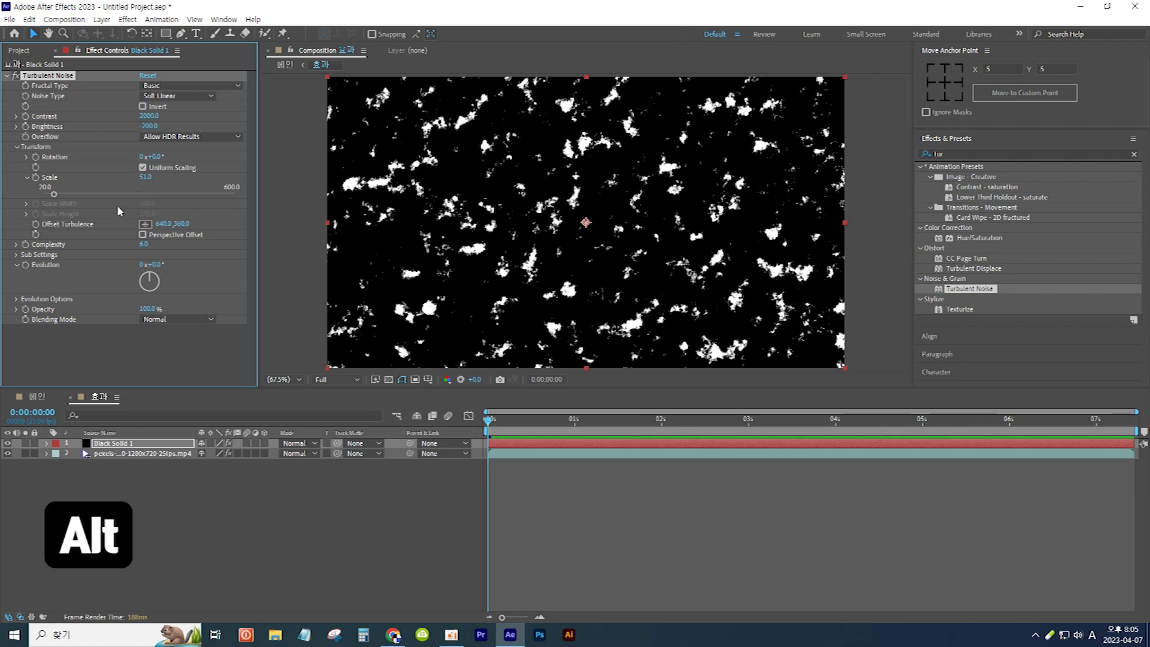
Step: Drive Turbulent Noise Evolution with the expression time*1000 and collapse the solid layer
{"action": "left_click", "coordinate": [26, 266], "text": "alt"}
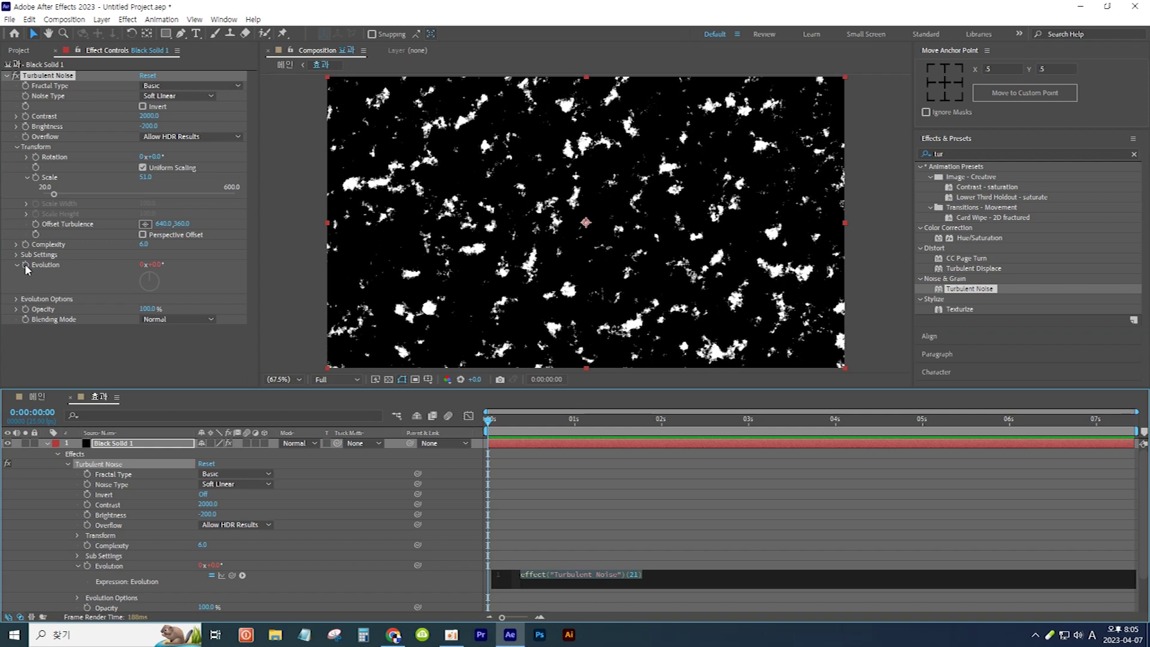
{"action": "type", "text": "tim"}
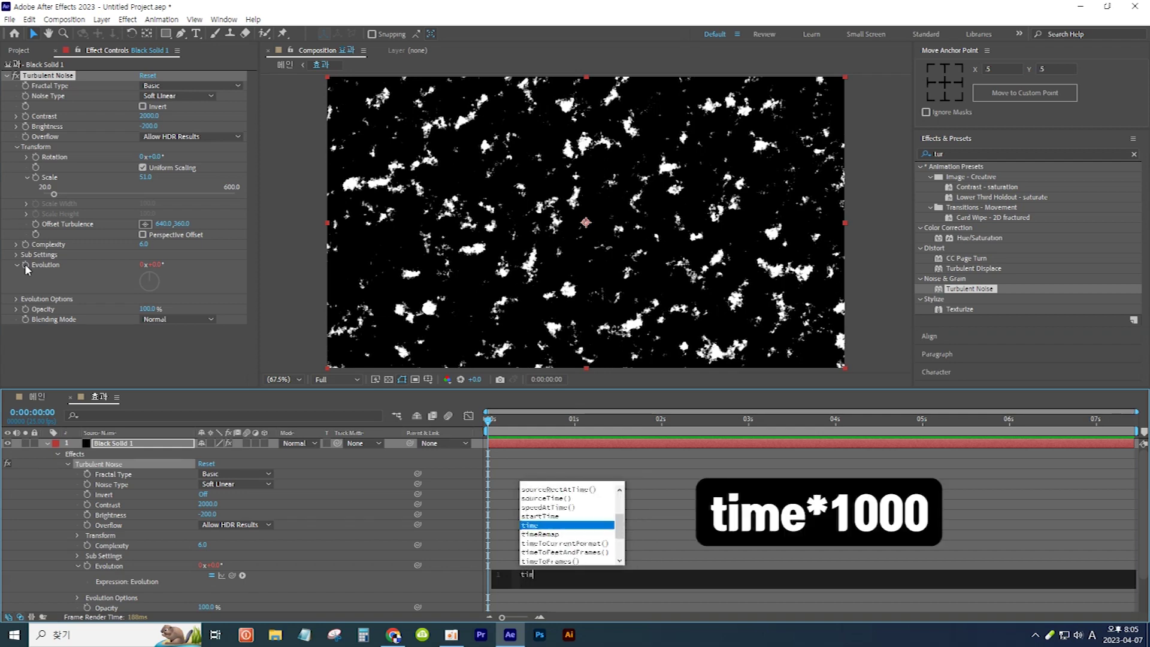
{"action": "type", "text": "e*"}
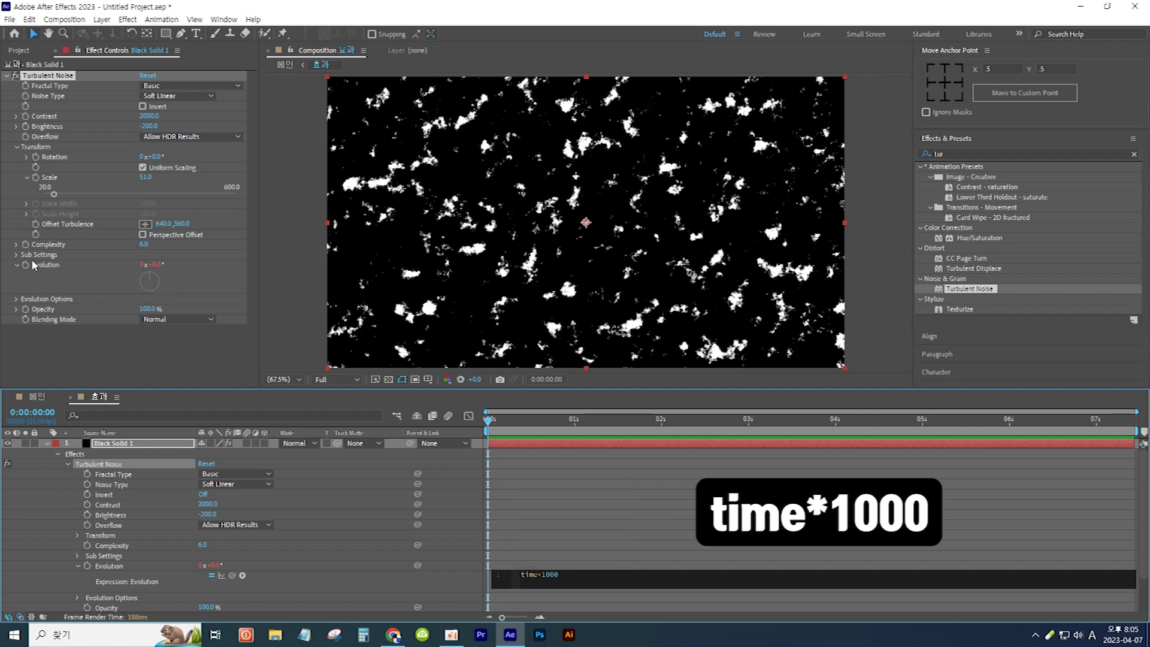
{"action": "left_click", "coordinate": [543, 544]}
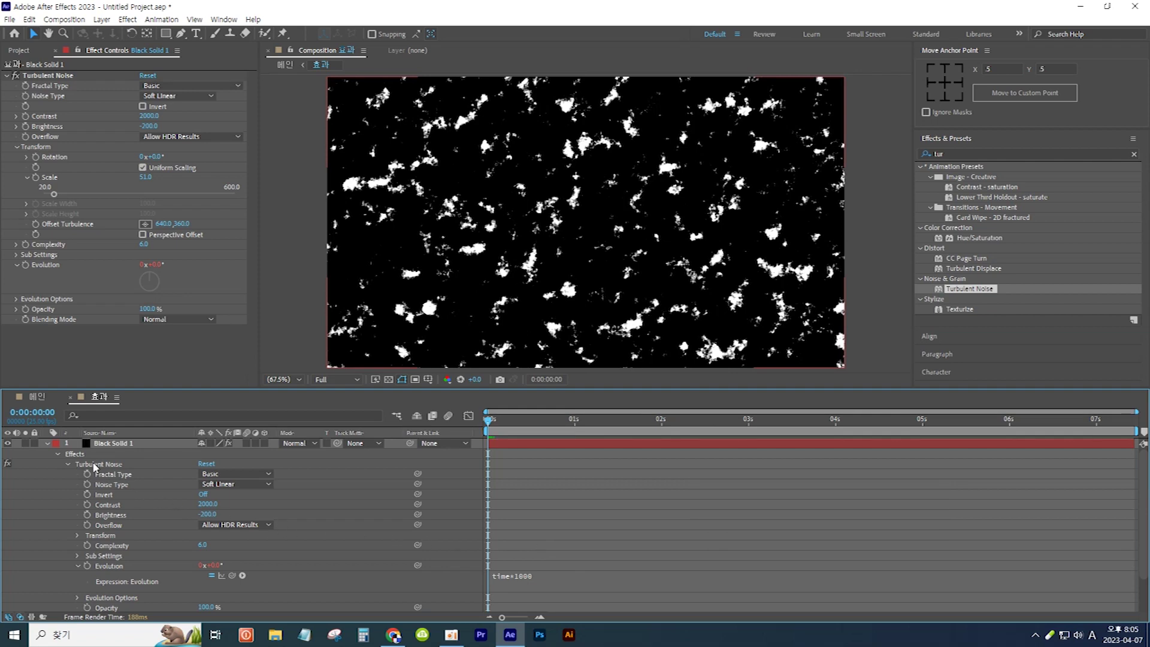
{"action": "left_click", "coordinate": [48, 444]}
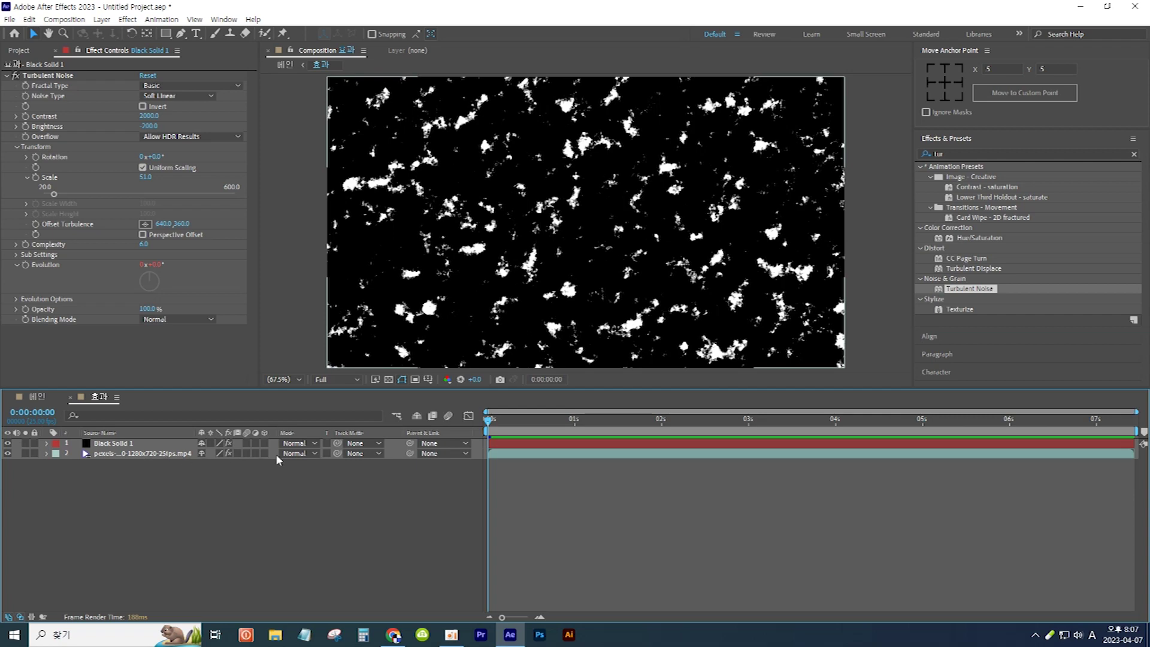
Step: Luma-matte the diamond clip in 효과 with Black Solid 1, then switch to the 메인 composition
{"action": "left_click", "coordinate": [379, 454]}
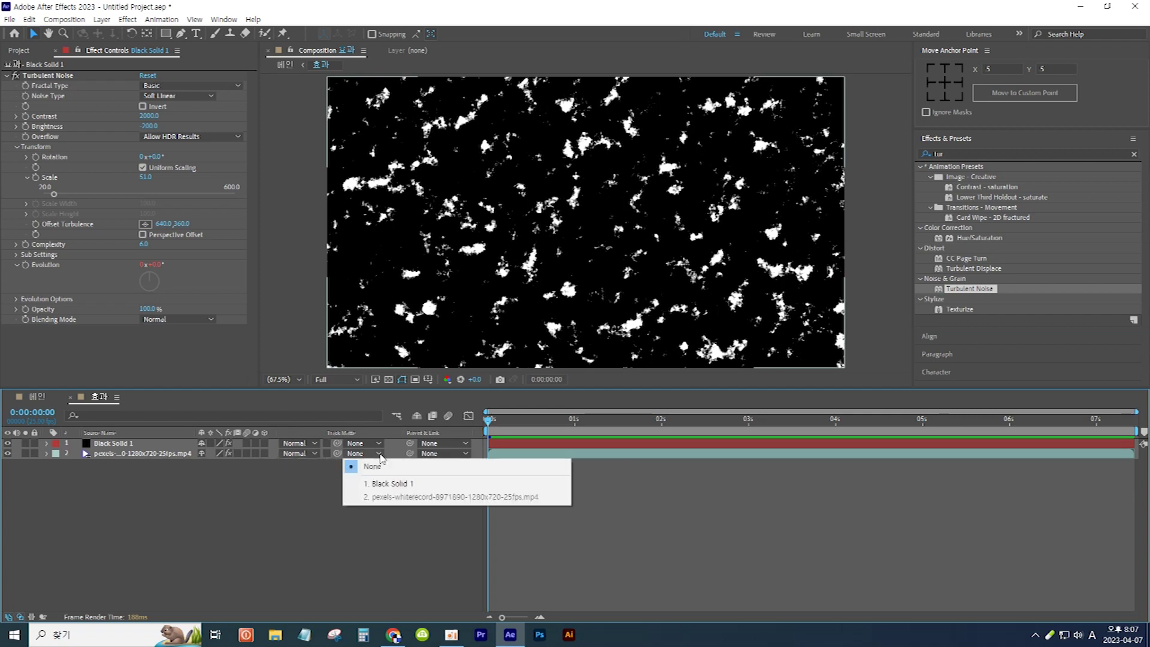
{"action": "left_click", "coordinate": [382, 484]}
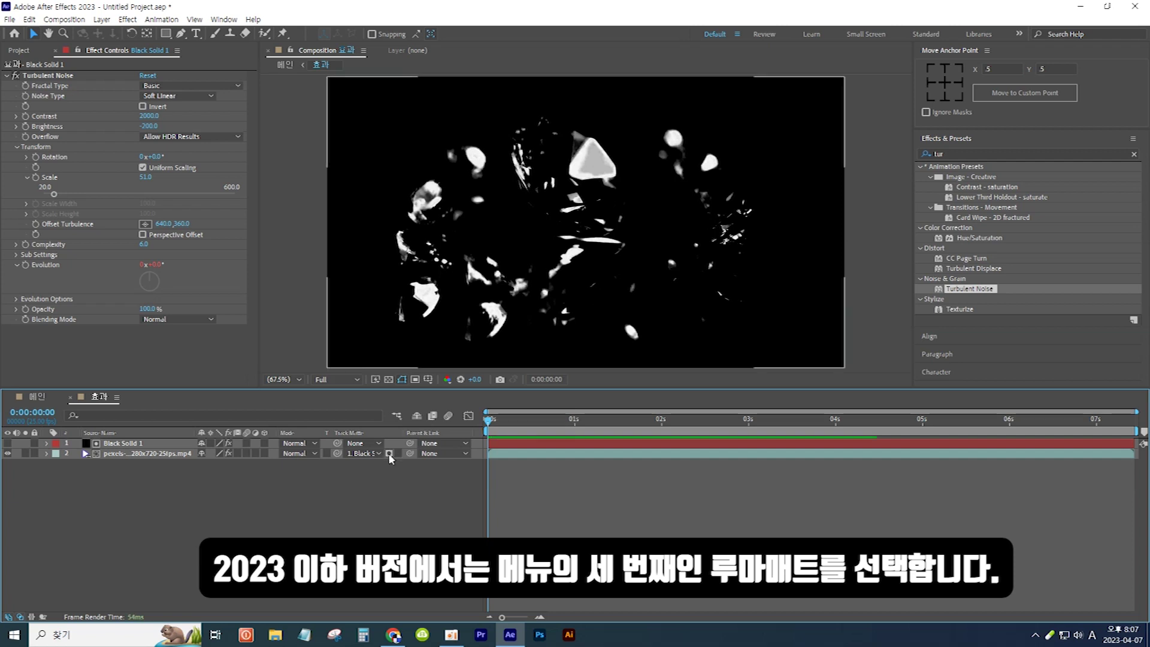
{"action": "left_click", "coordinate": [390, 455]}
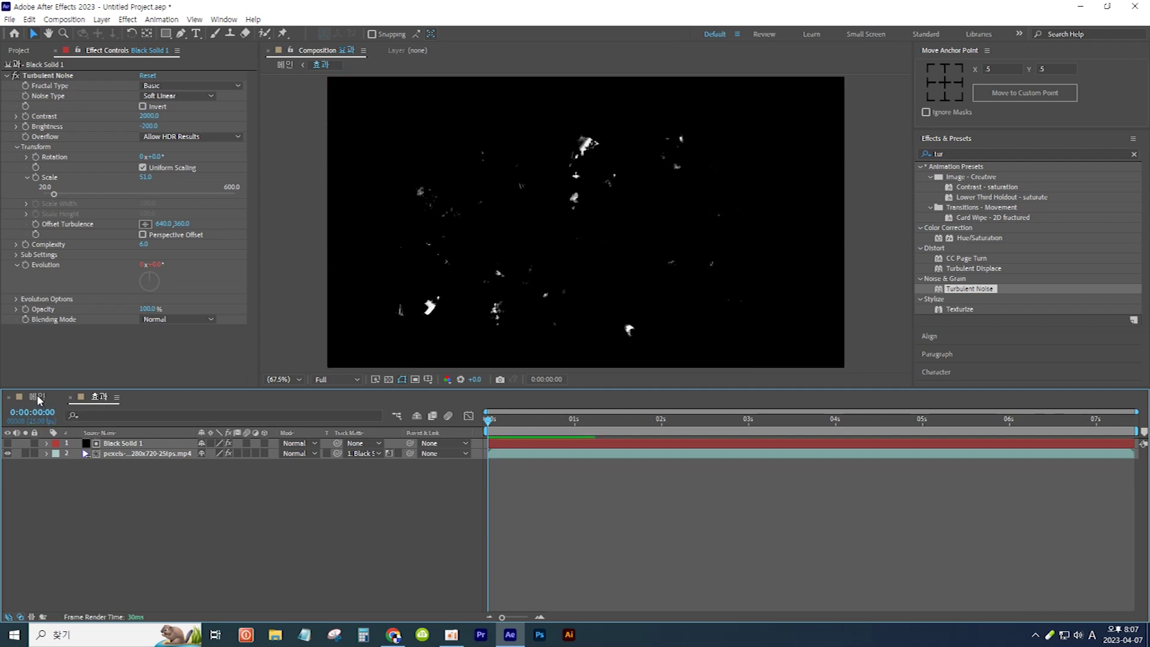
{"action": "left_click", "coordinate": [38, 398]}
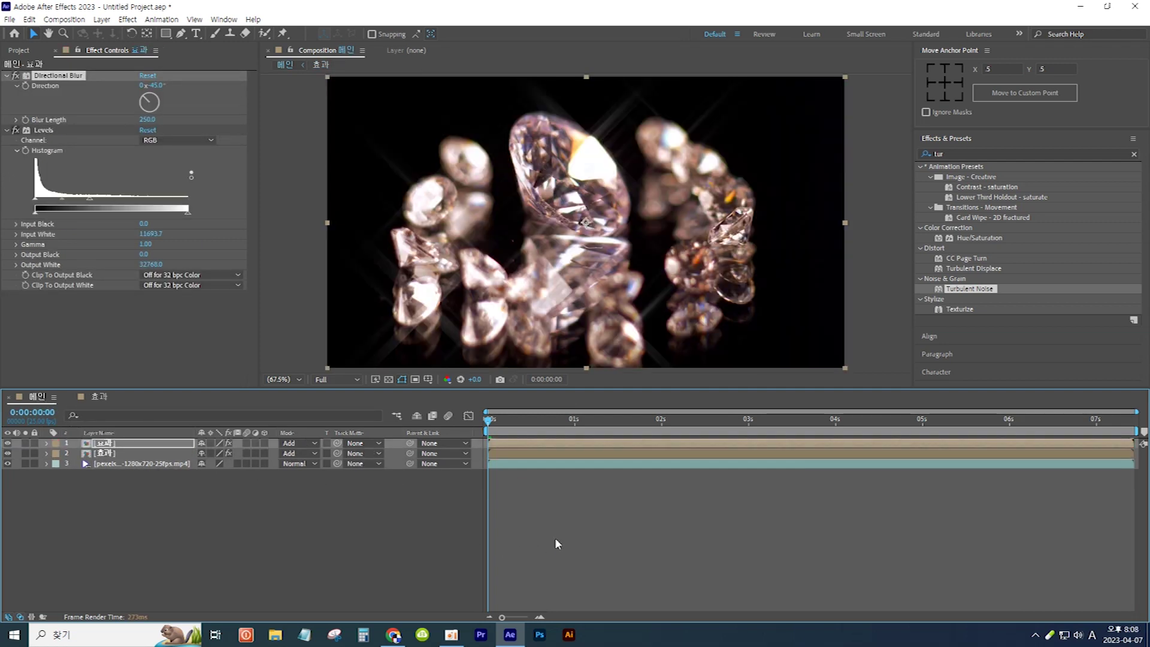
Step: Preview 메인 with streaks and twinkles, return to 0:00:00:16, and open the 효과 precomp
{"action": "left_click", "coordinate": [555, 538]}
{"action": "key", "text": "space"}
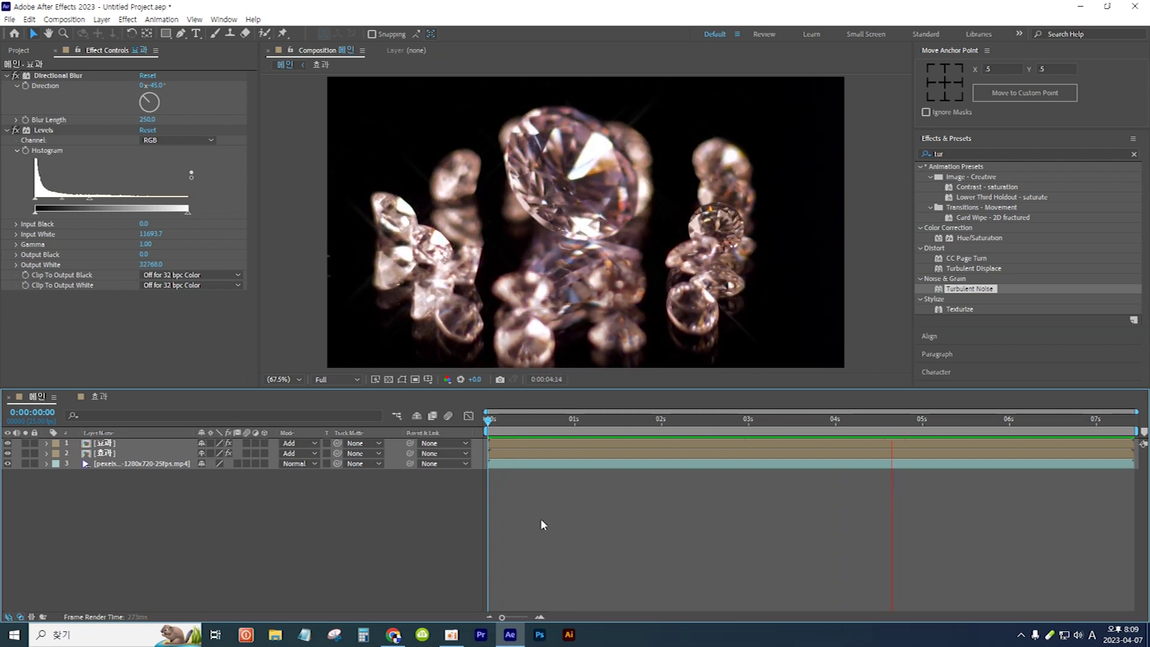
{"action": "key", "text": "space"}
{"action": "left_click_drag", "start_coordinate": [1008, 425], "coordinate": [544, 437]}
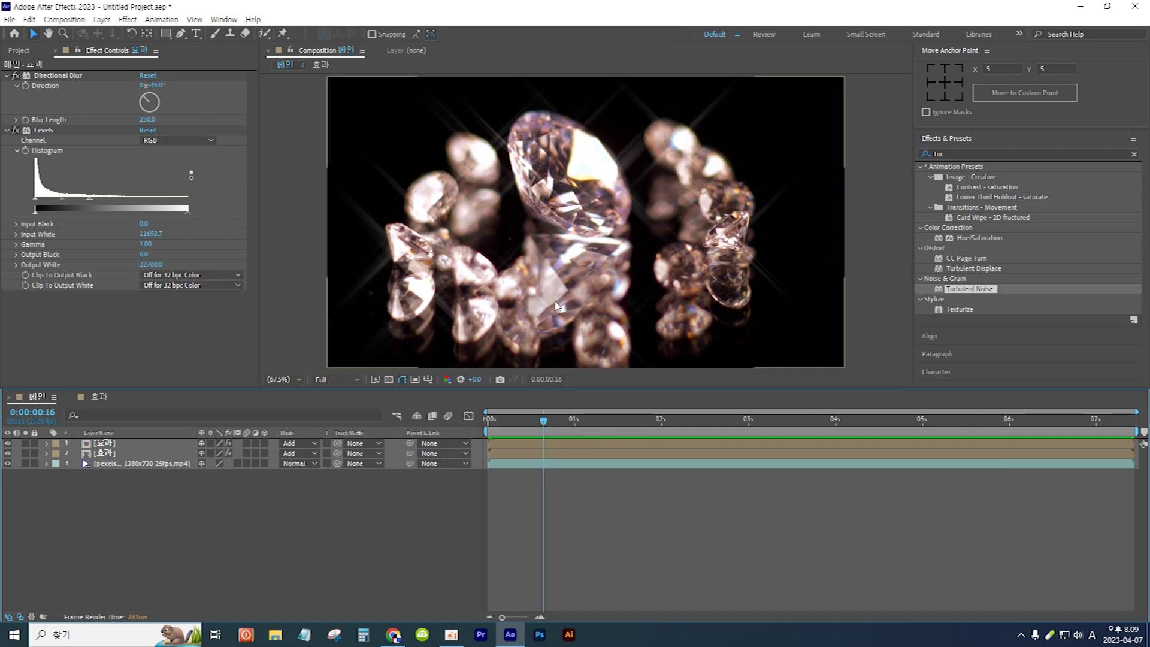
{"action": "left_click", "coordinate": [164, 444]}
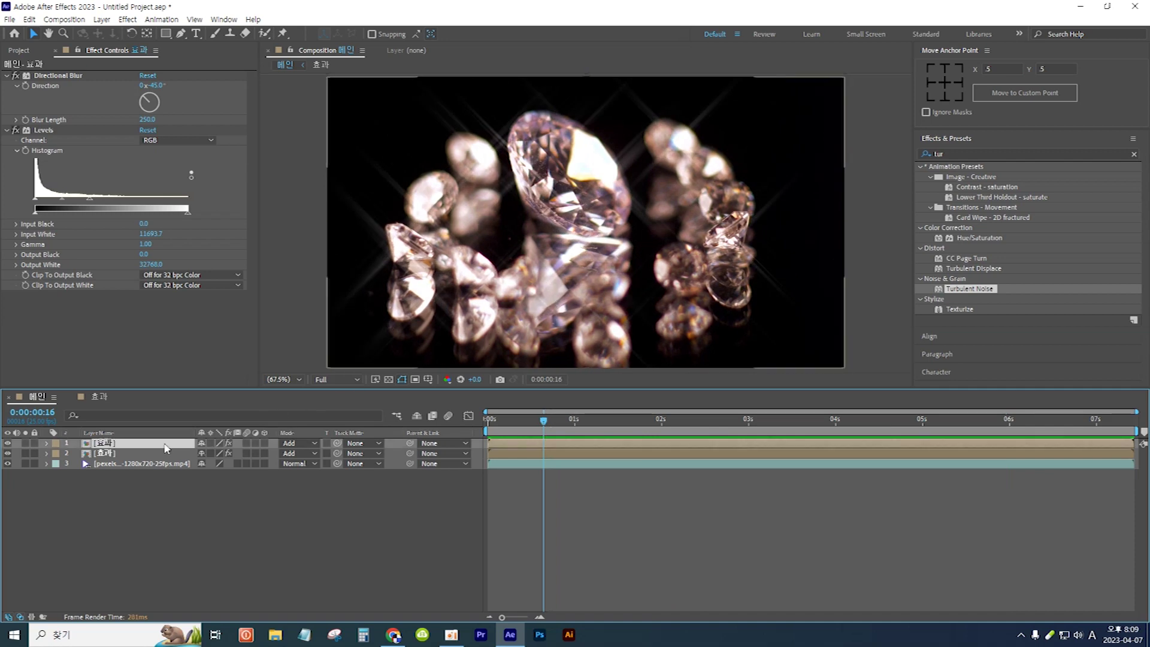
{"action": "double_click", "coordinate": [165, 445]}
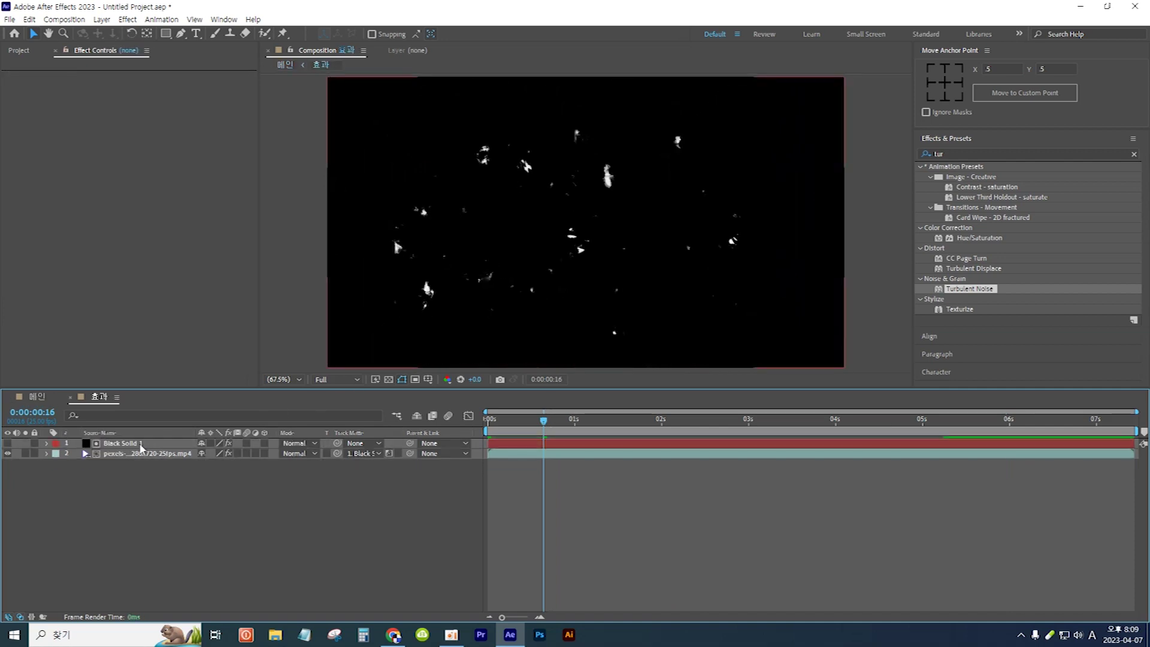
Step: Try tweaking Black Solid 1's noise, undo back to Contrast 2000 and Brightness -200, then return to 메인
{"action": "left_click", "coordinate": [160, 444]}
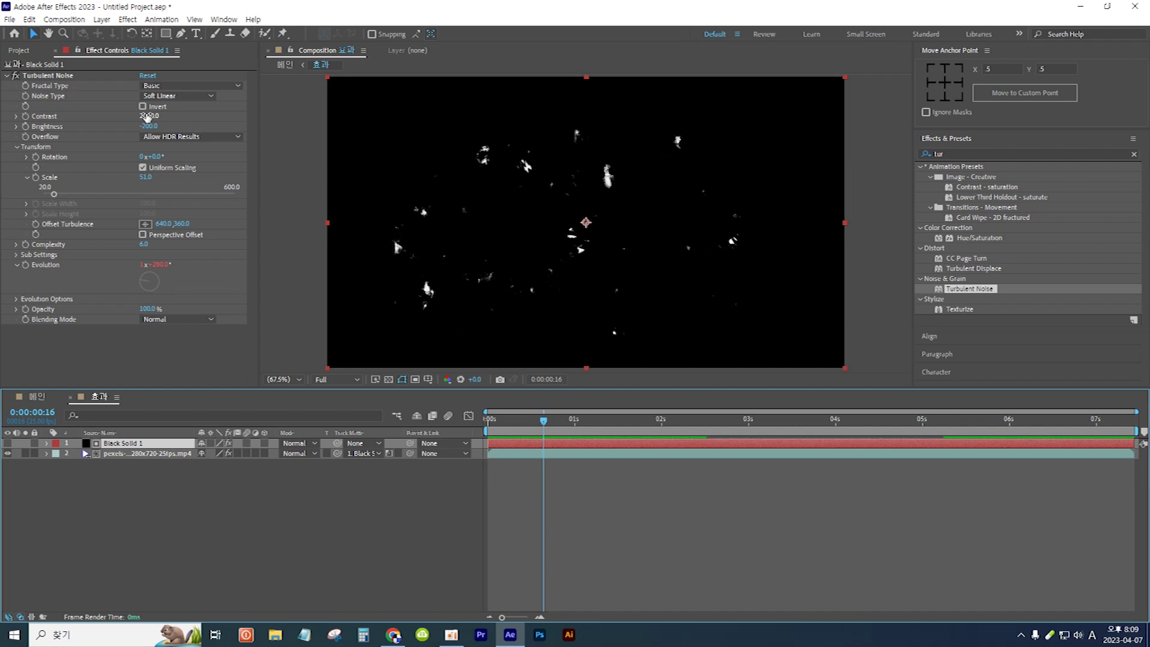
{"action": "left_click_drag", "start_coordinate": [148, 116], "coordinate": [162, 115]}
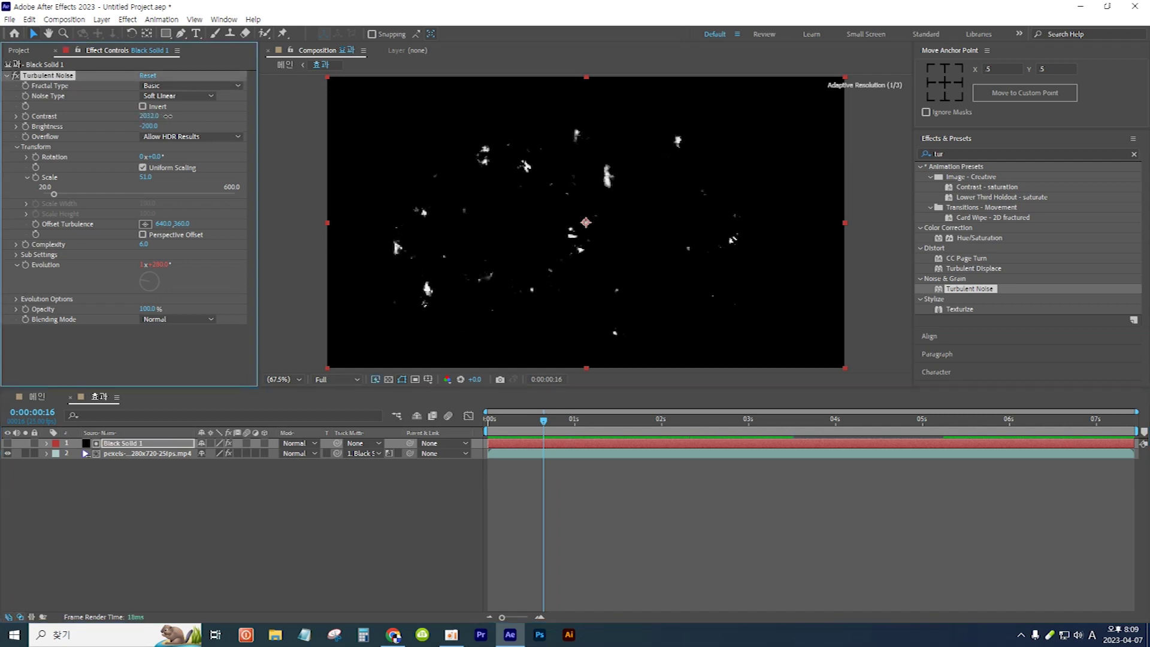
{"action": "left_click_drag", "start_coordinate": [149, 126], "coordinate": [136, 126]}
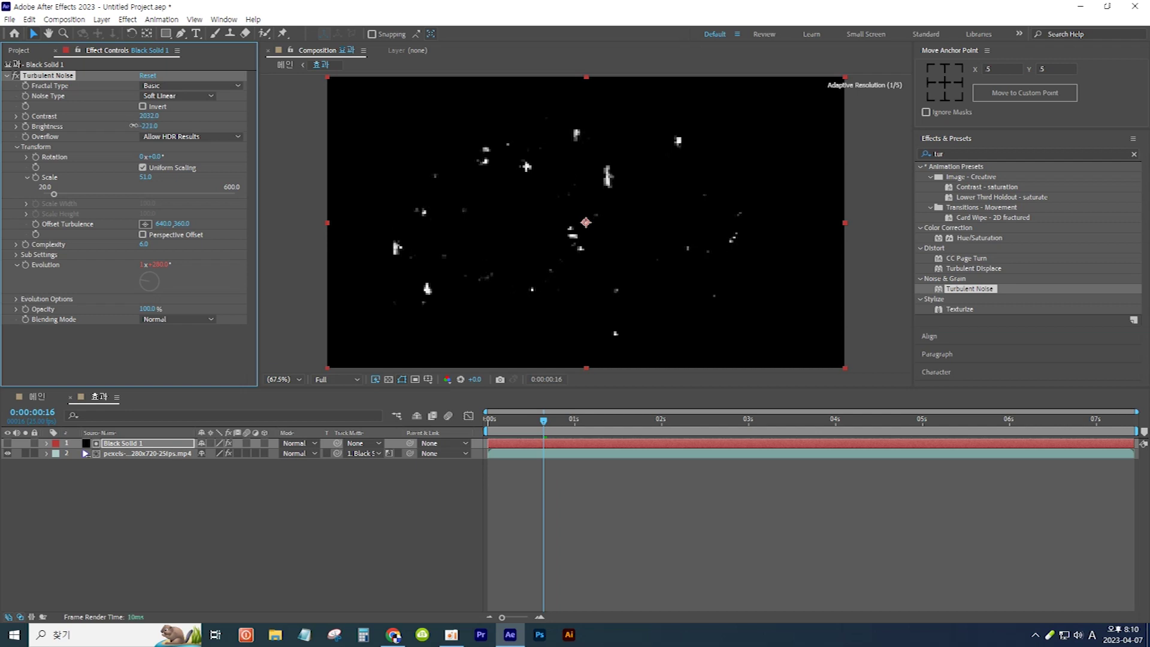
{"action": "key", "text": "ctrl+z"}
{"action": "key", "text": "ctrl+z"}
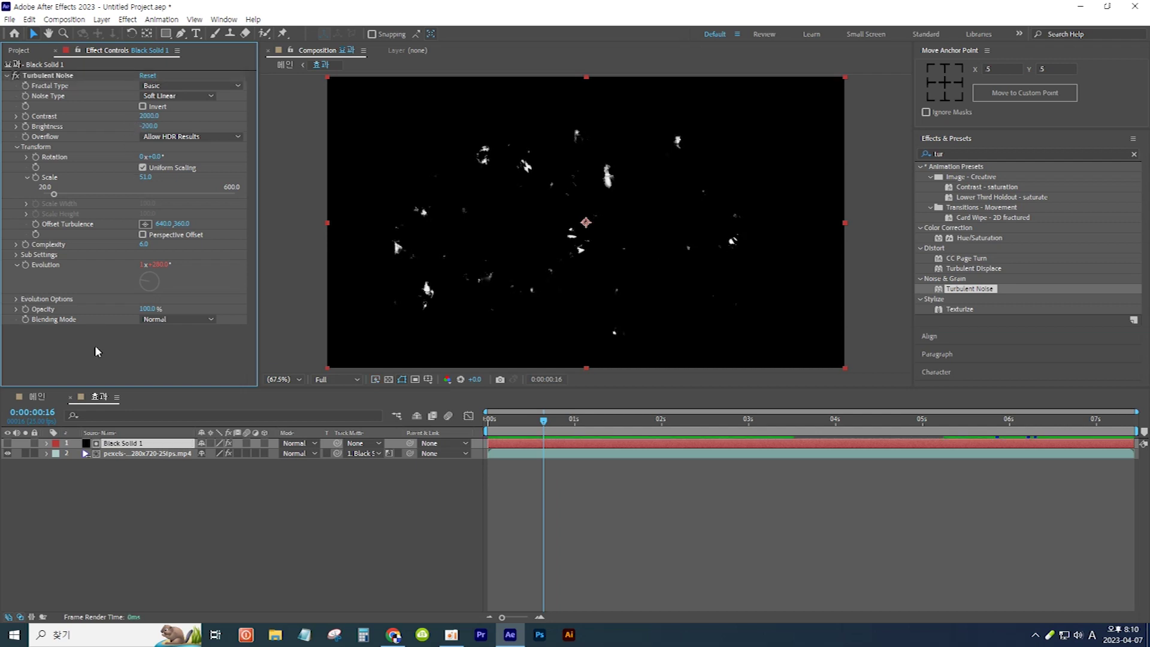
{"action": "left_click", "coordinate": [39, 398]}
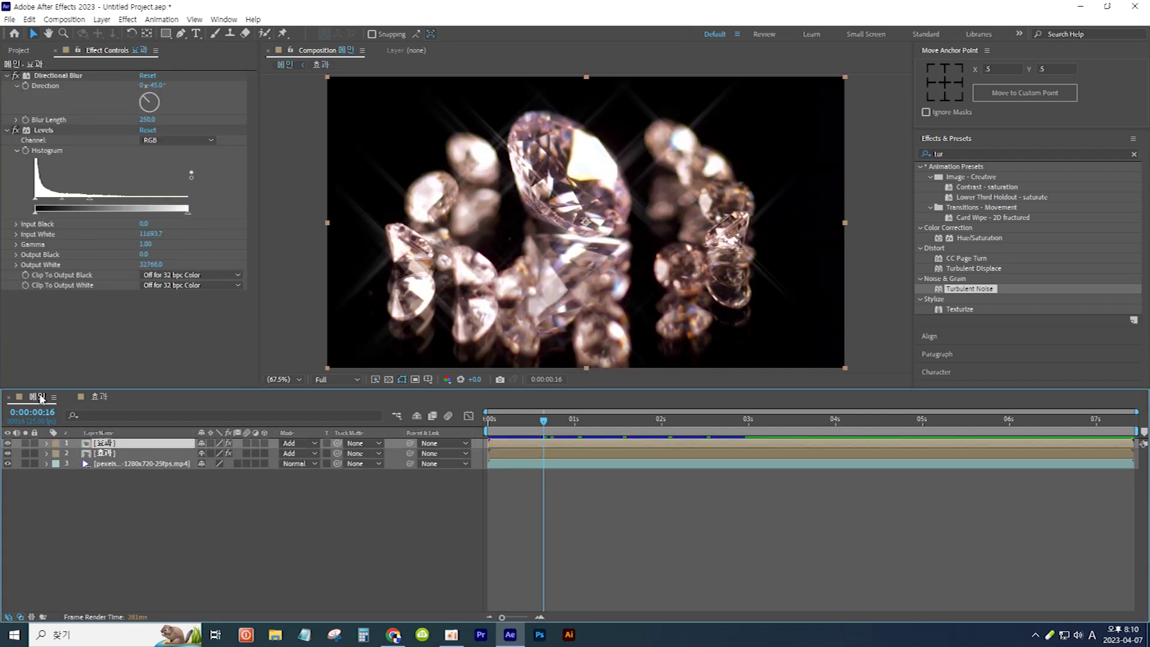
{"action": "left_click_drag", "start_coordinate": [544, 424], "coordinate": [625, 429]}
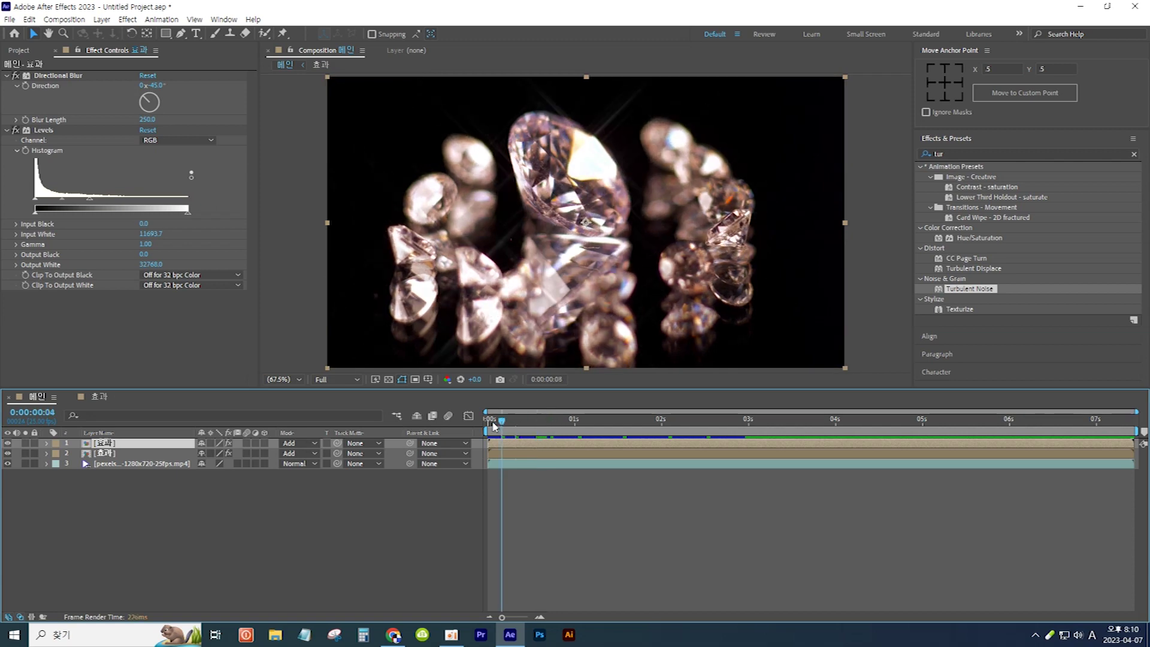